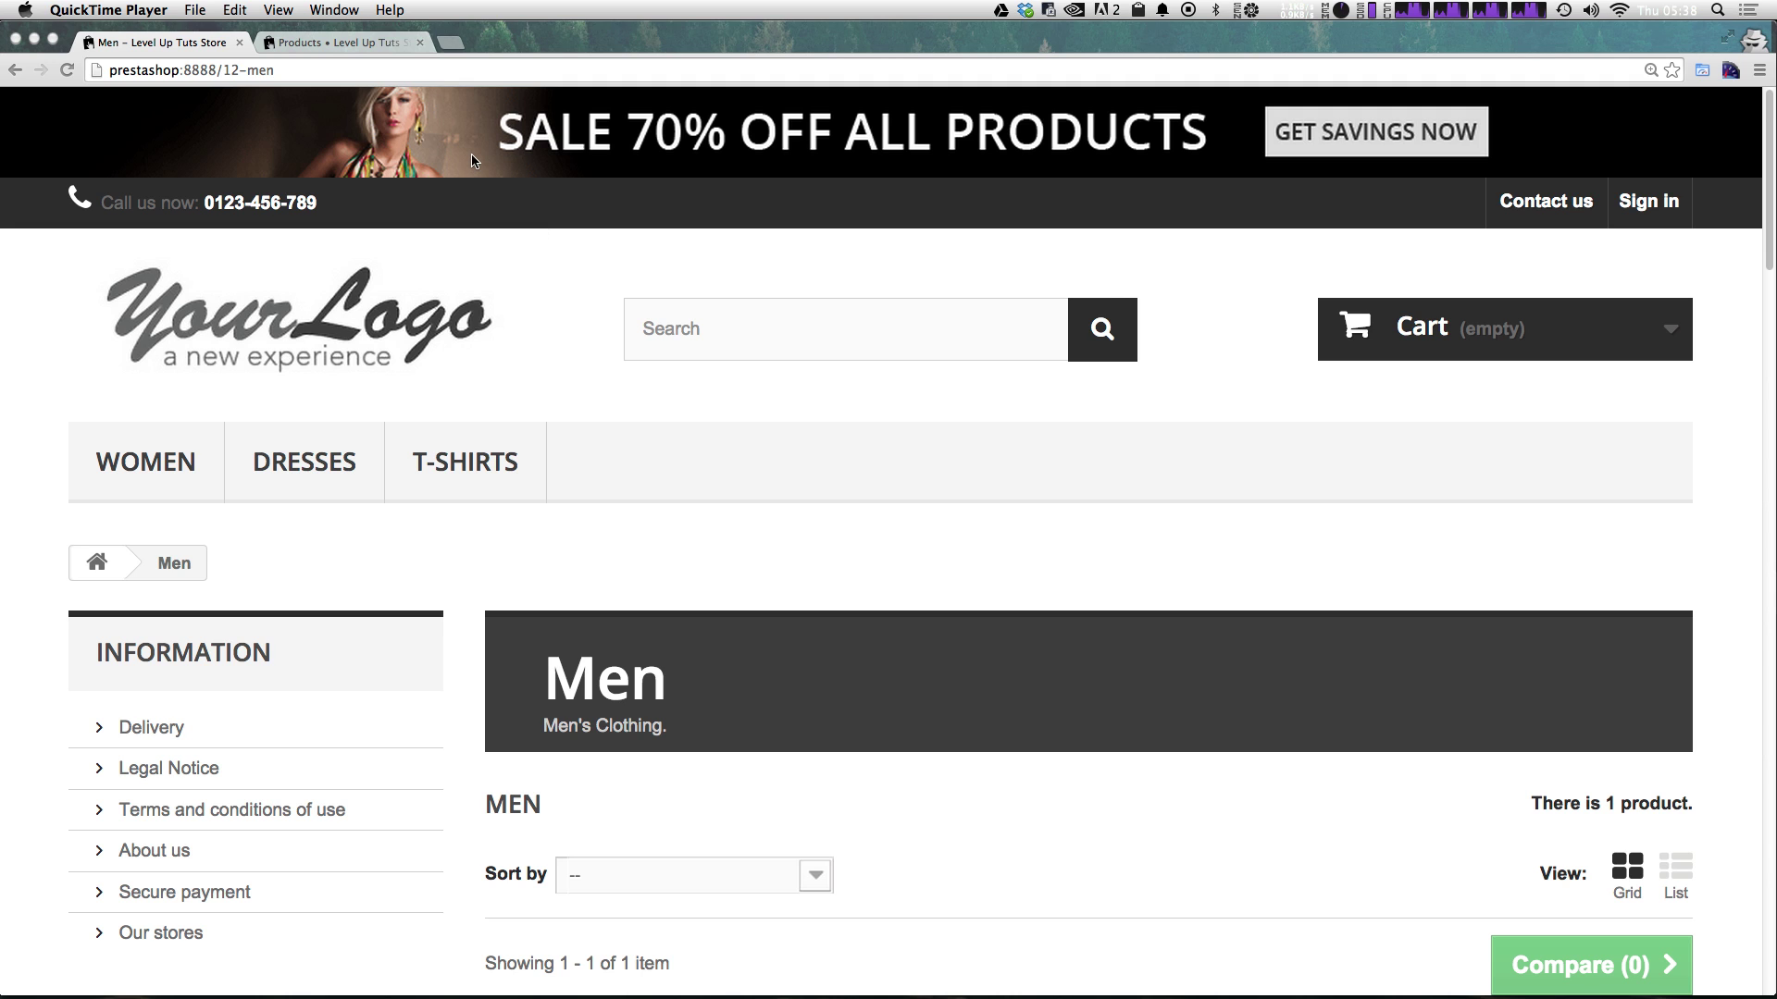
- Bring Chrome forward and switch to the back-office Products page tab
left_click(405, 439)
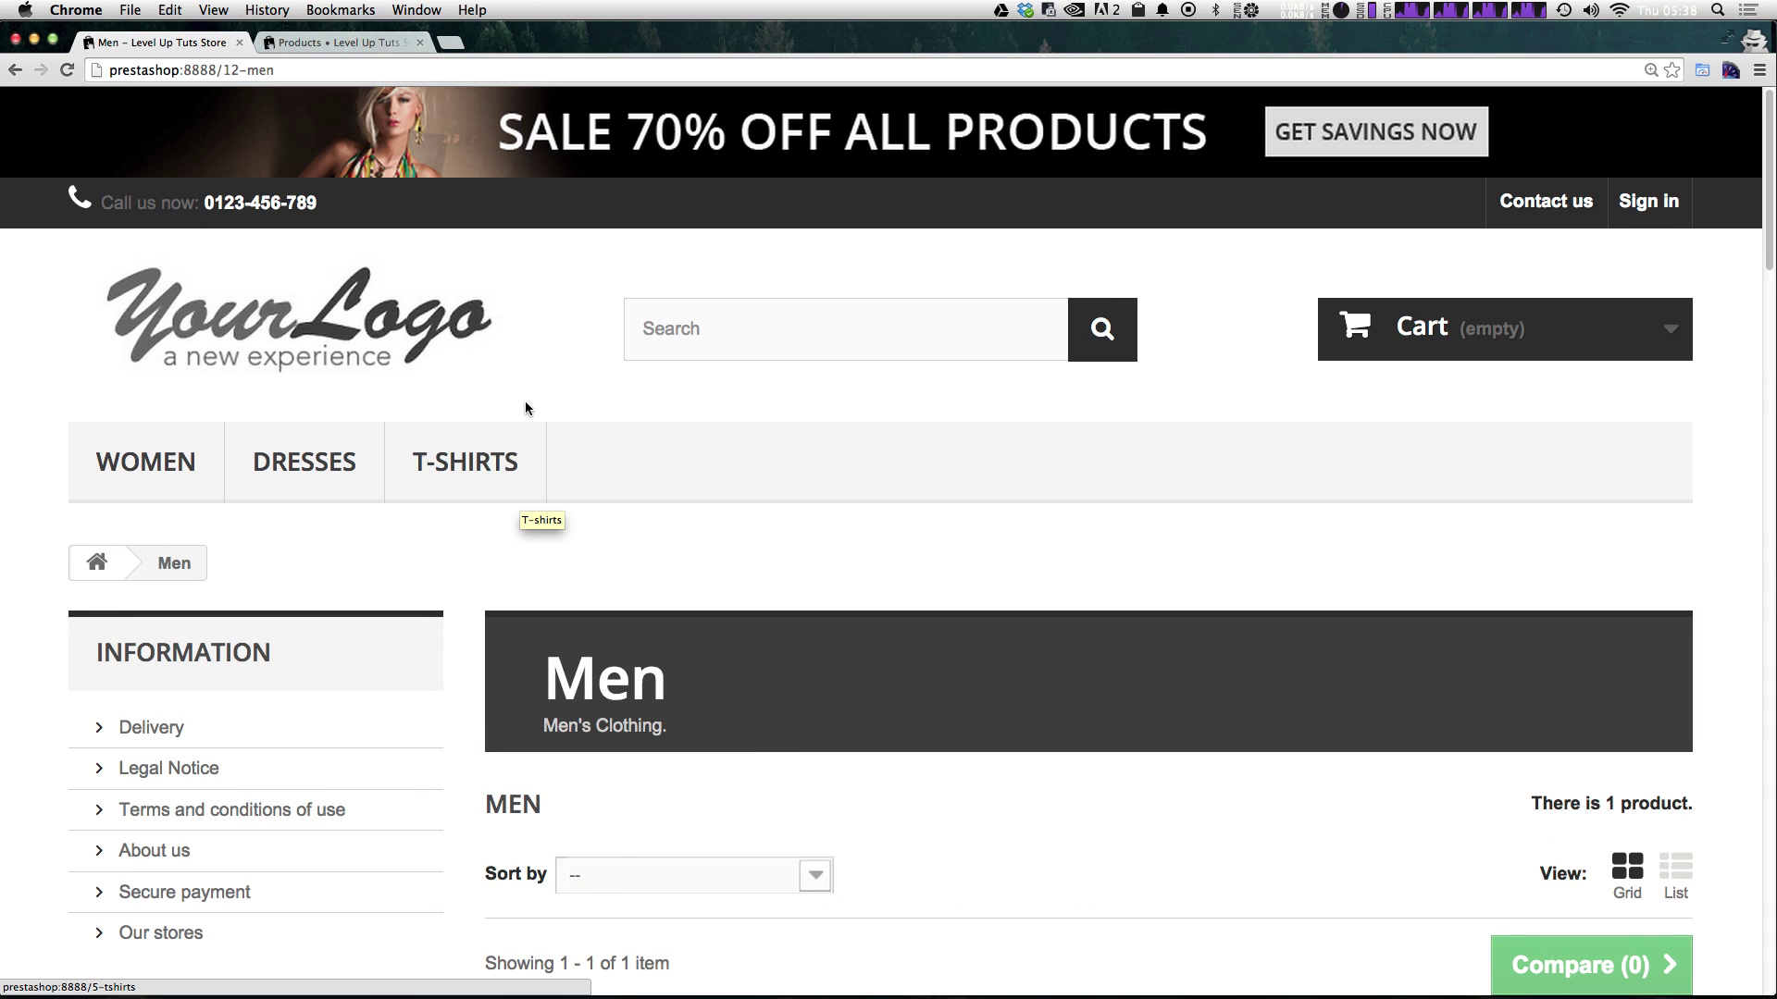
left_click(361, 44)
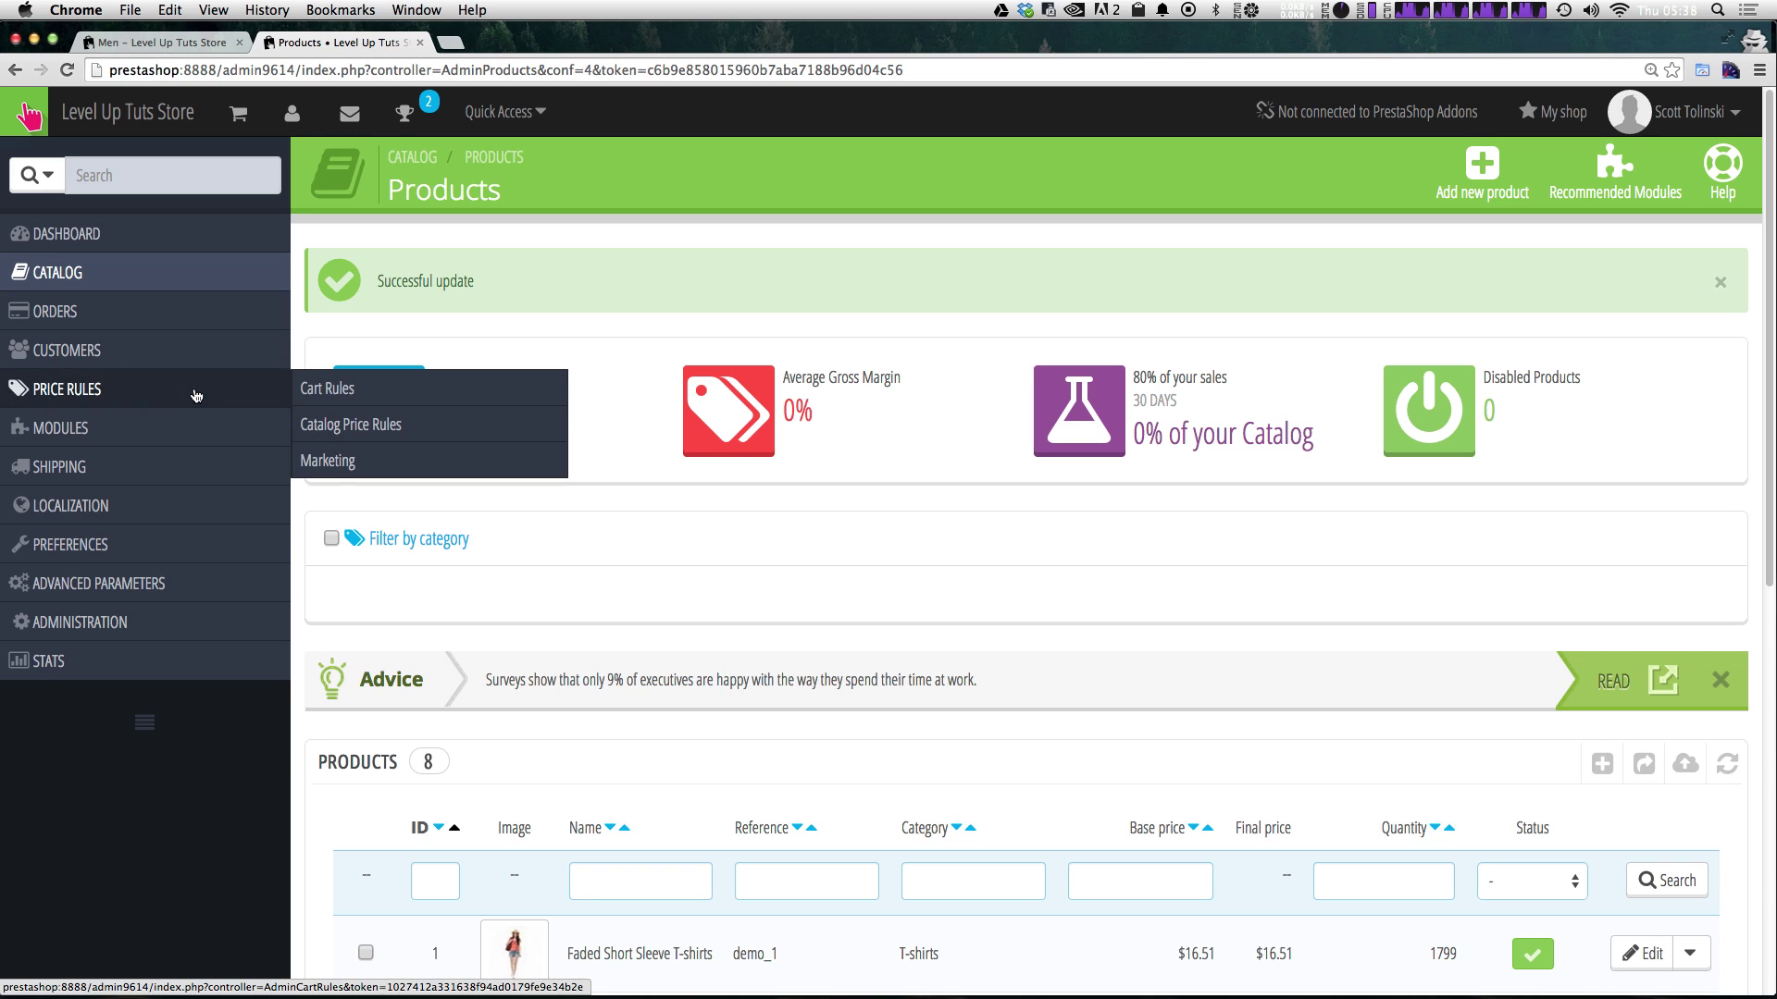
- Open the Modules list from the MODULES entry in the admin sidebar
mouse_move(165, 427)
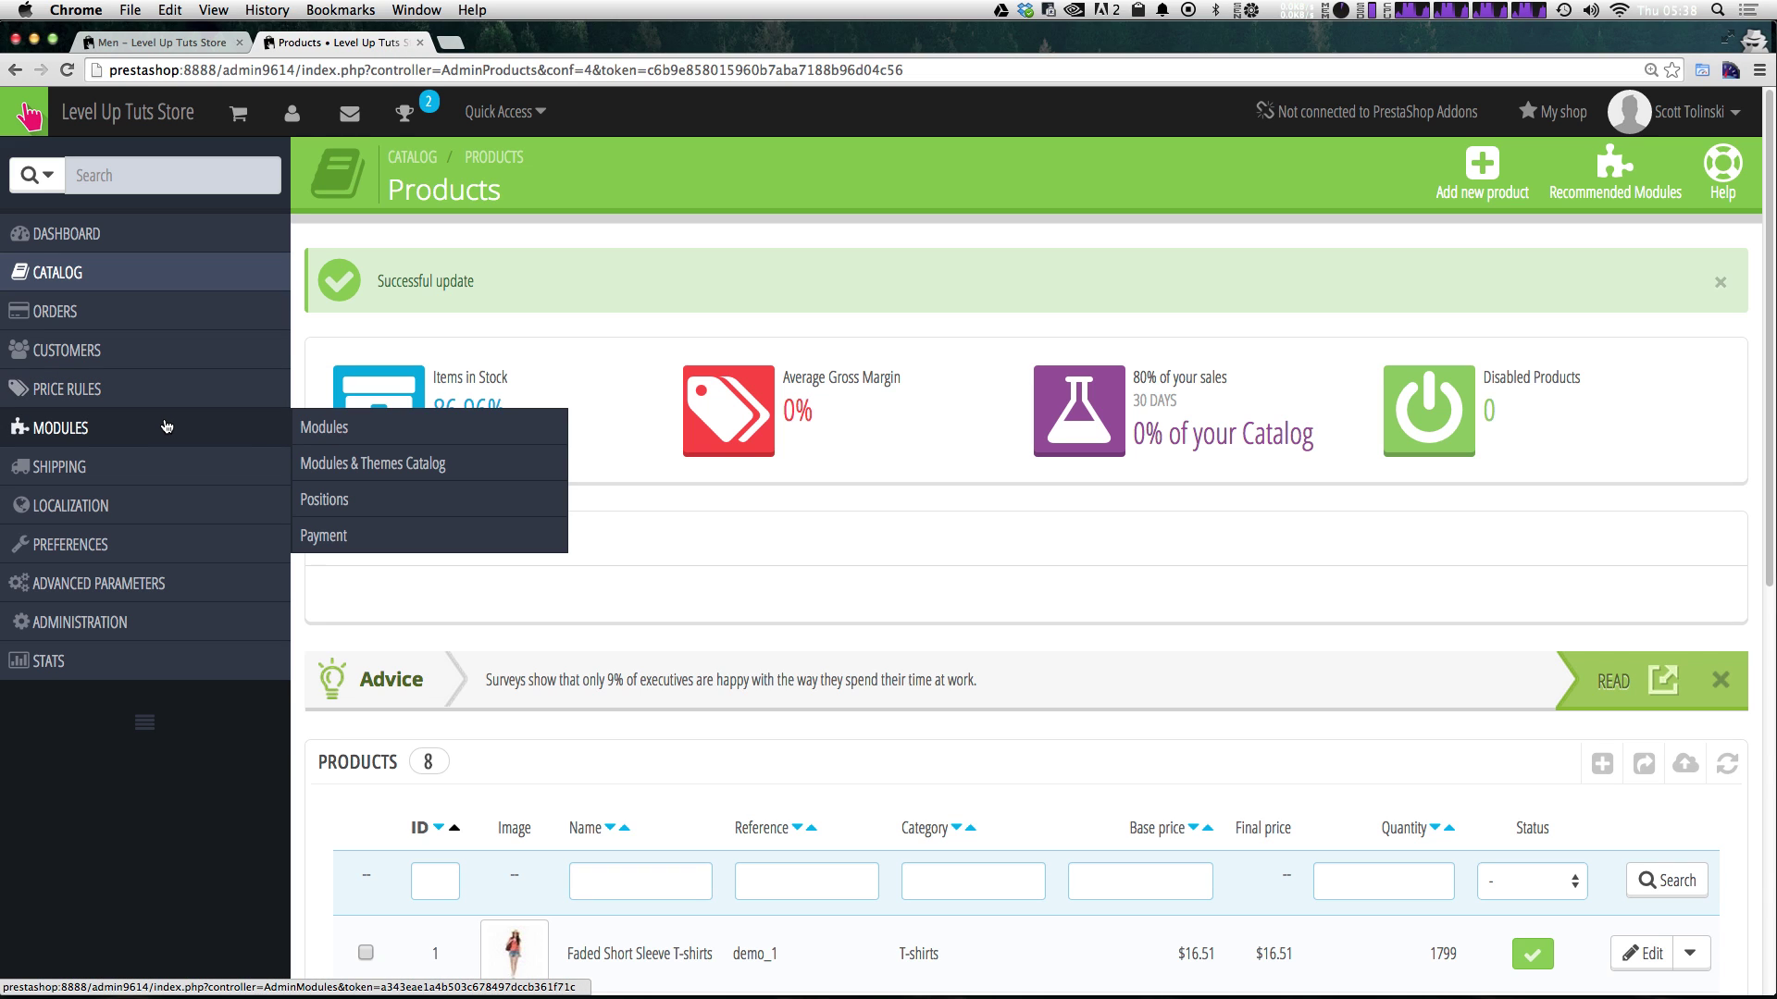
left_click(347, 443)
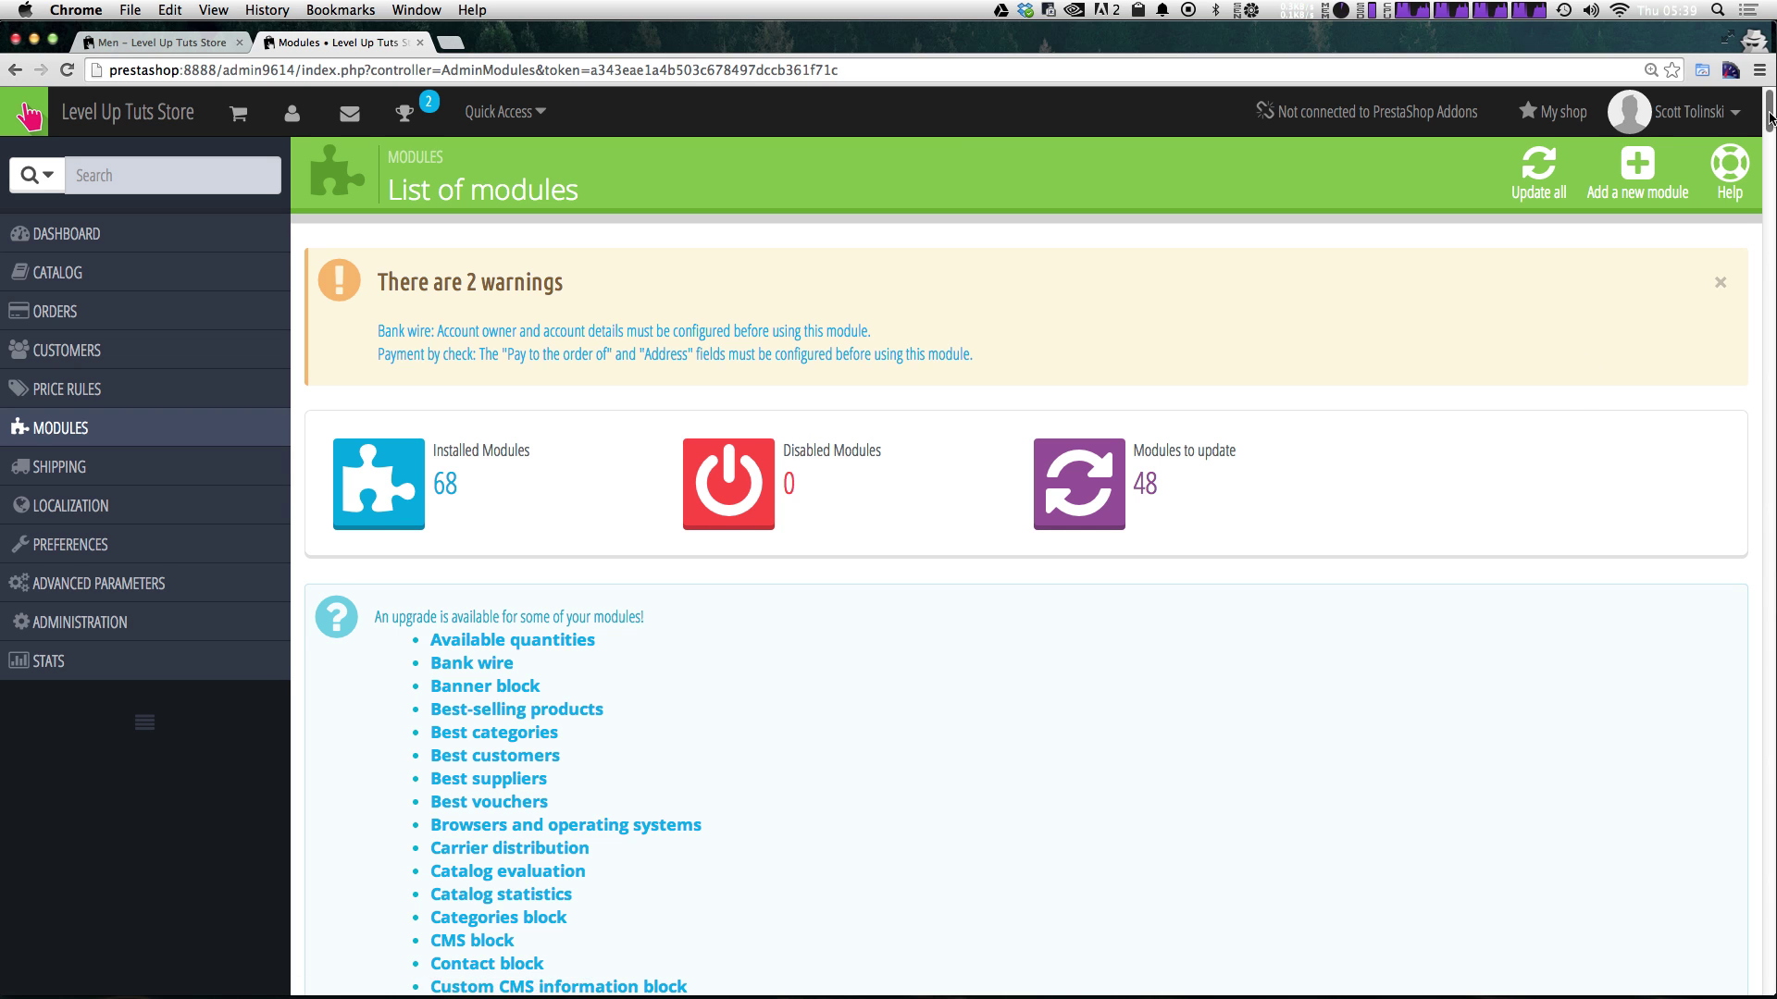
left_click_drag(1769, 134, 1768, 157)
- Find the Top horizontal menu module and open its configuration from the actions dropdown
scroll(1752, 269, "down", 5)
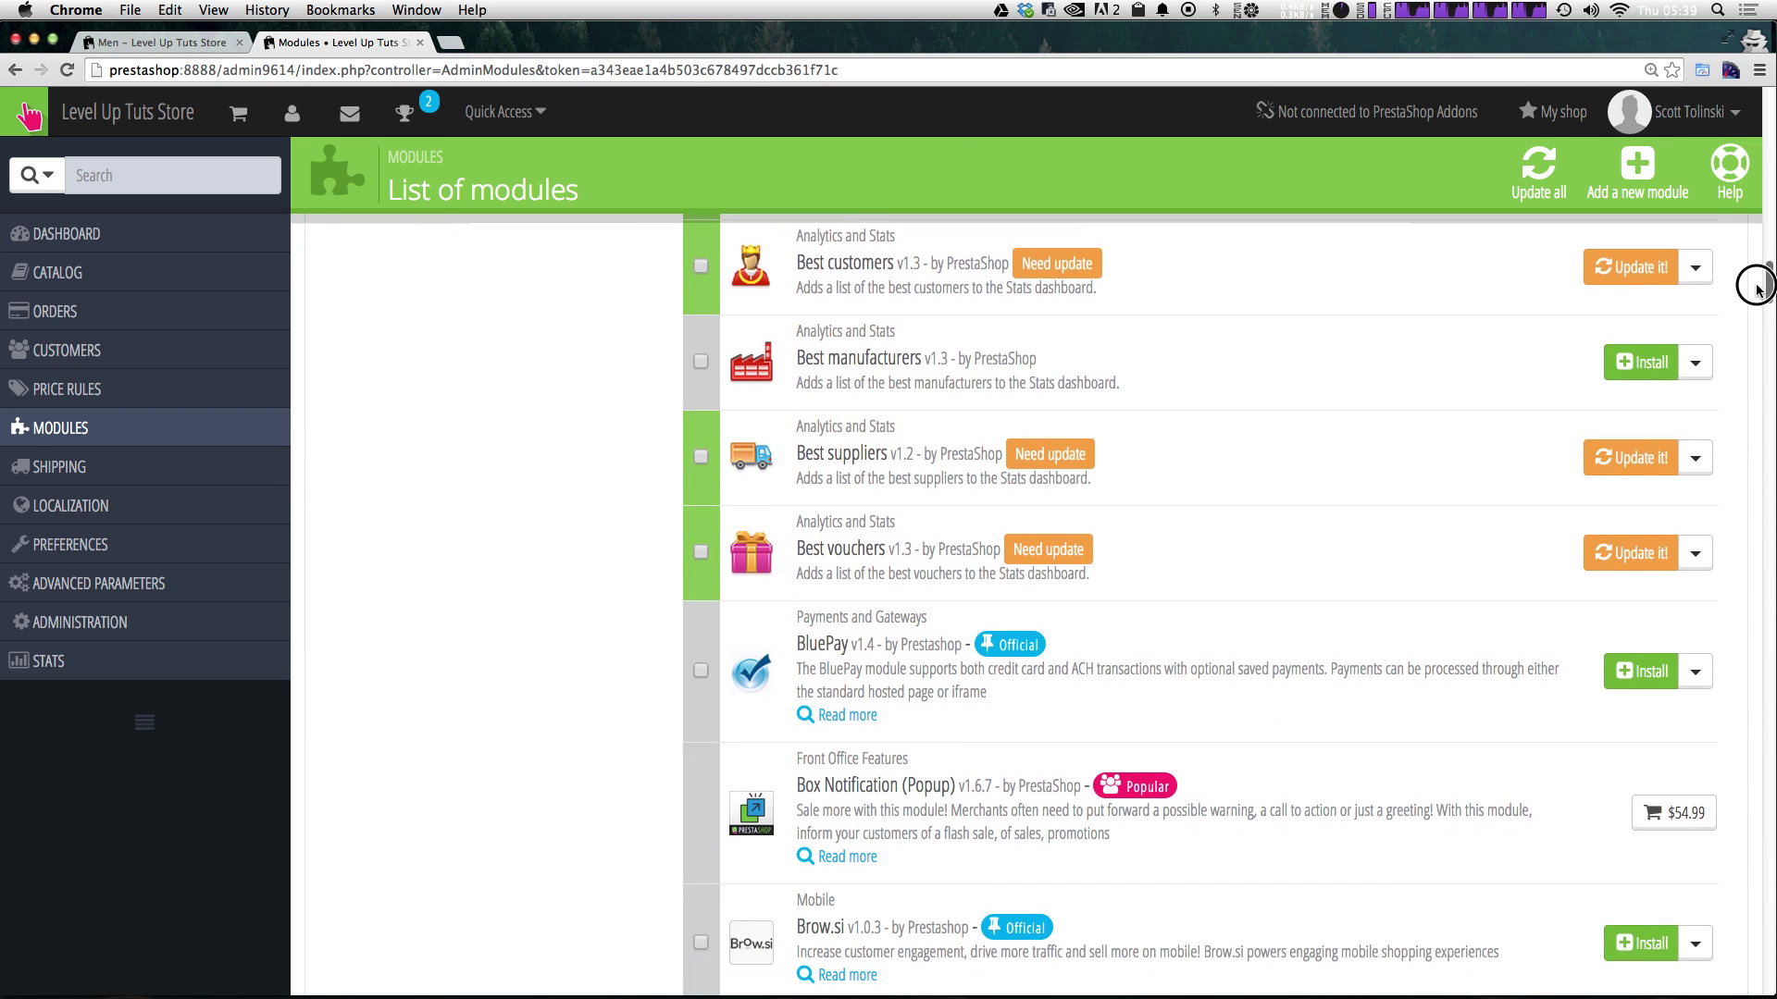
left_click_drag(1756, 300, 1734, 900)
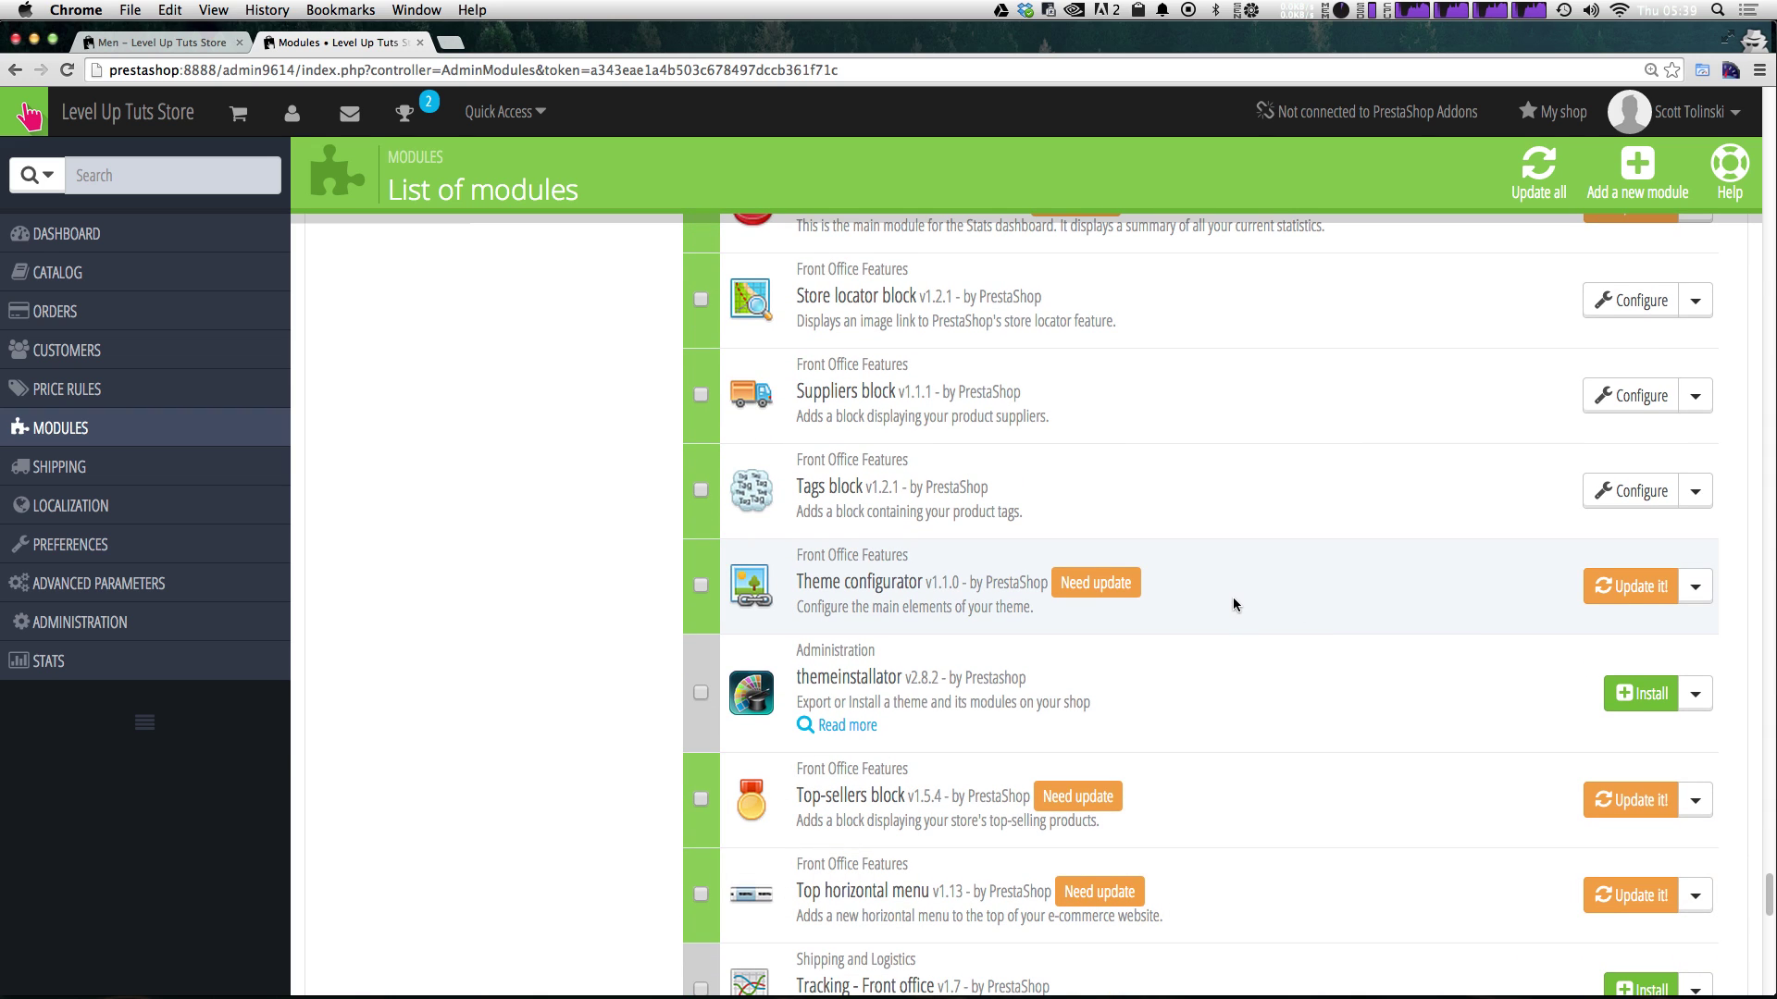
scroll(1232, 604, "down", 4)
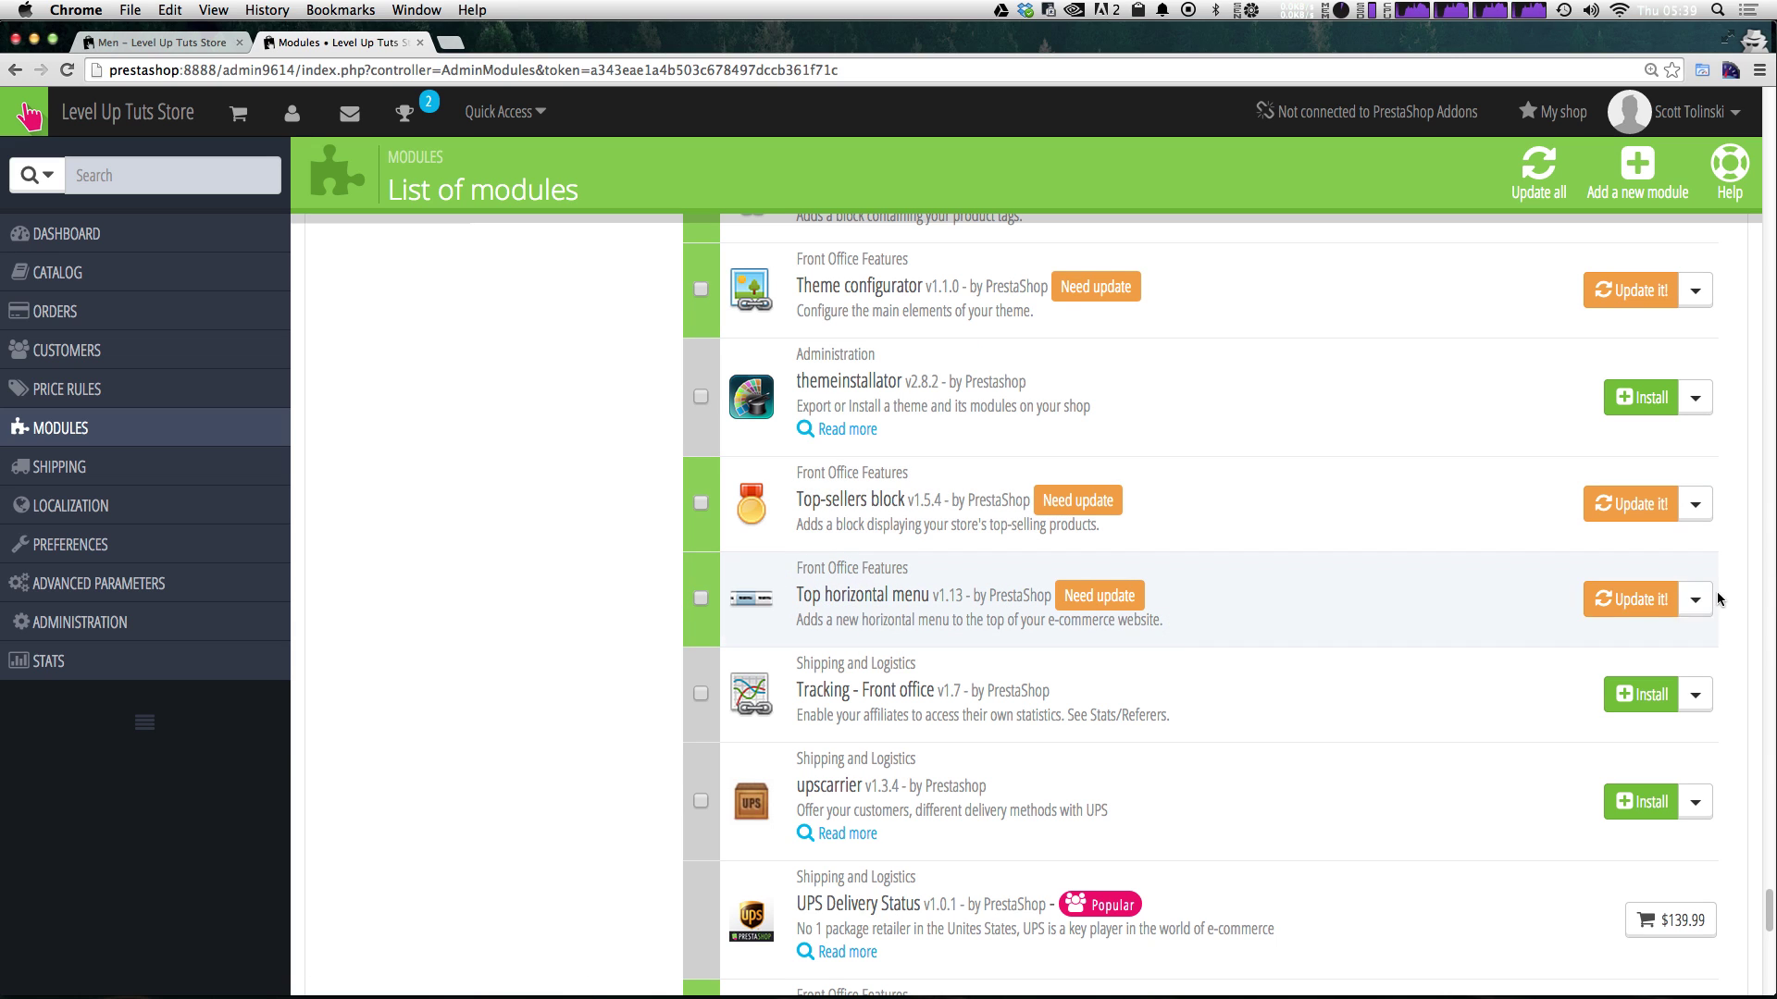
left_click(1632, 606)
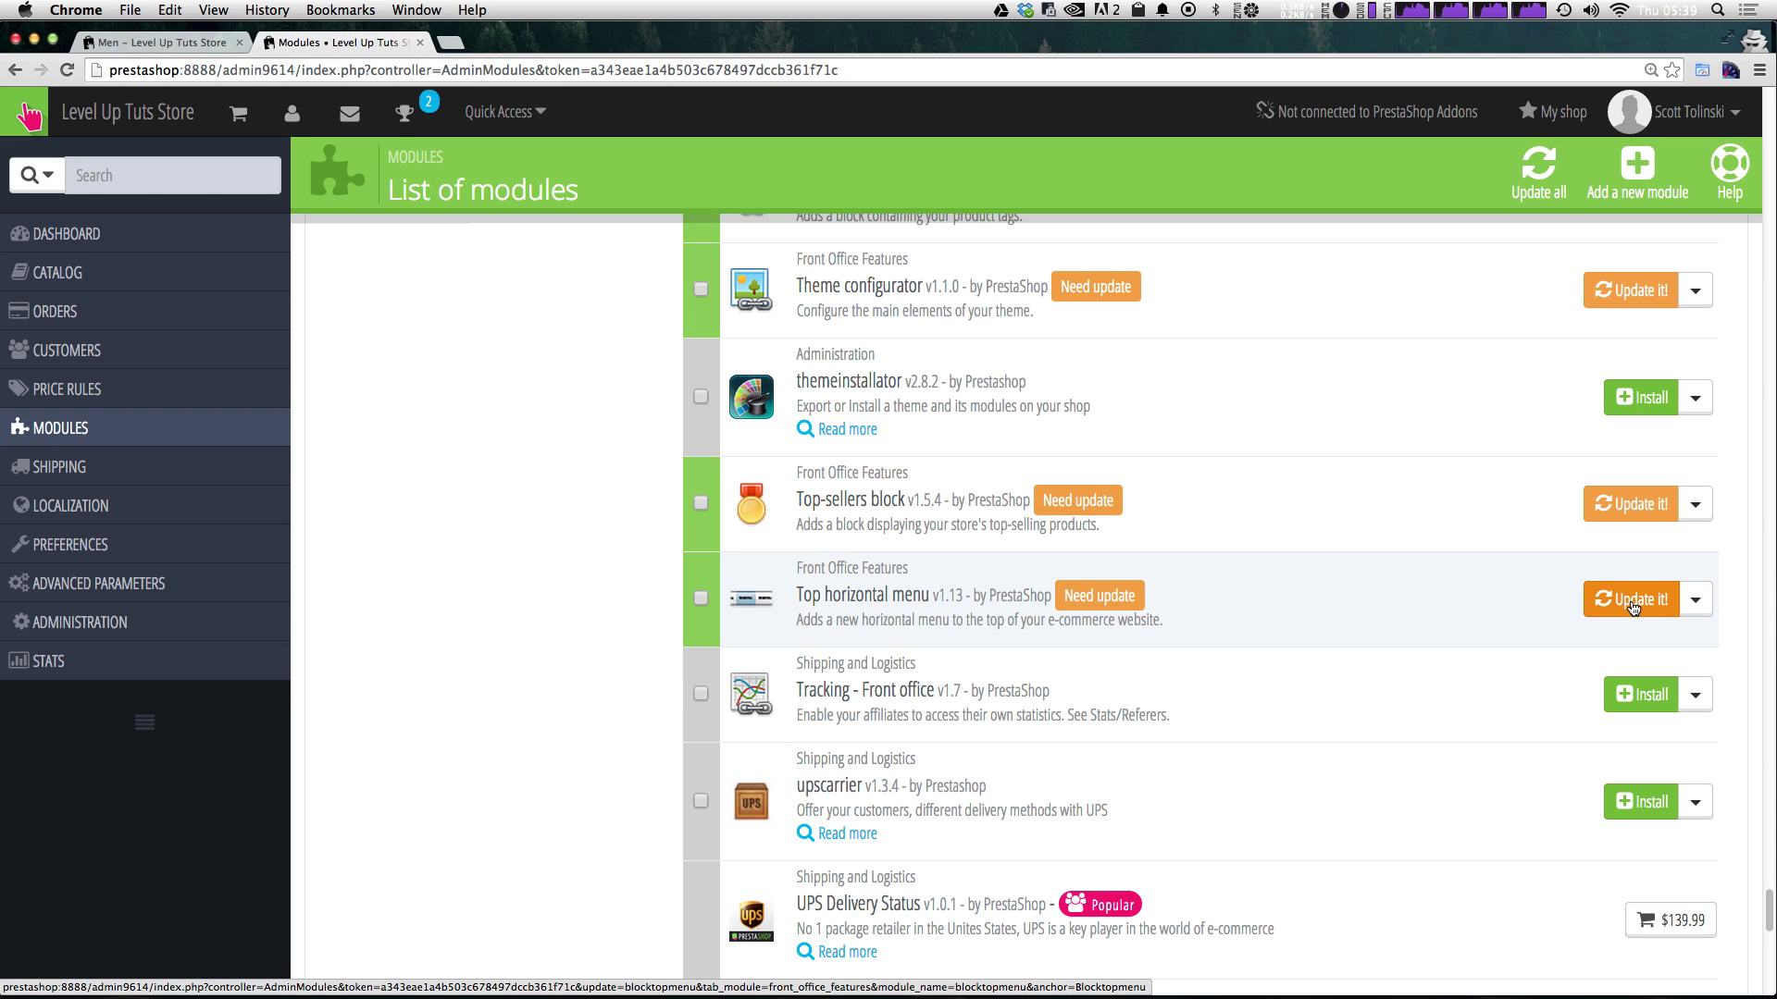
left_click(1695, 604)
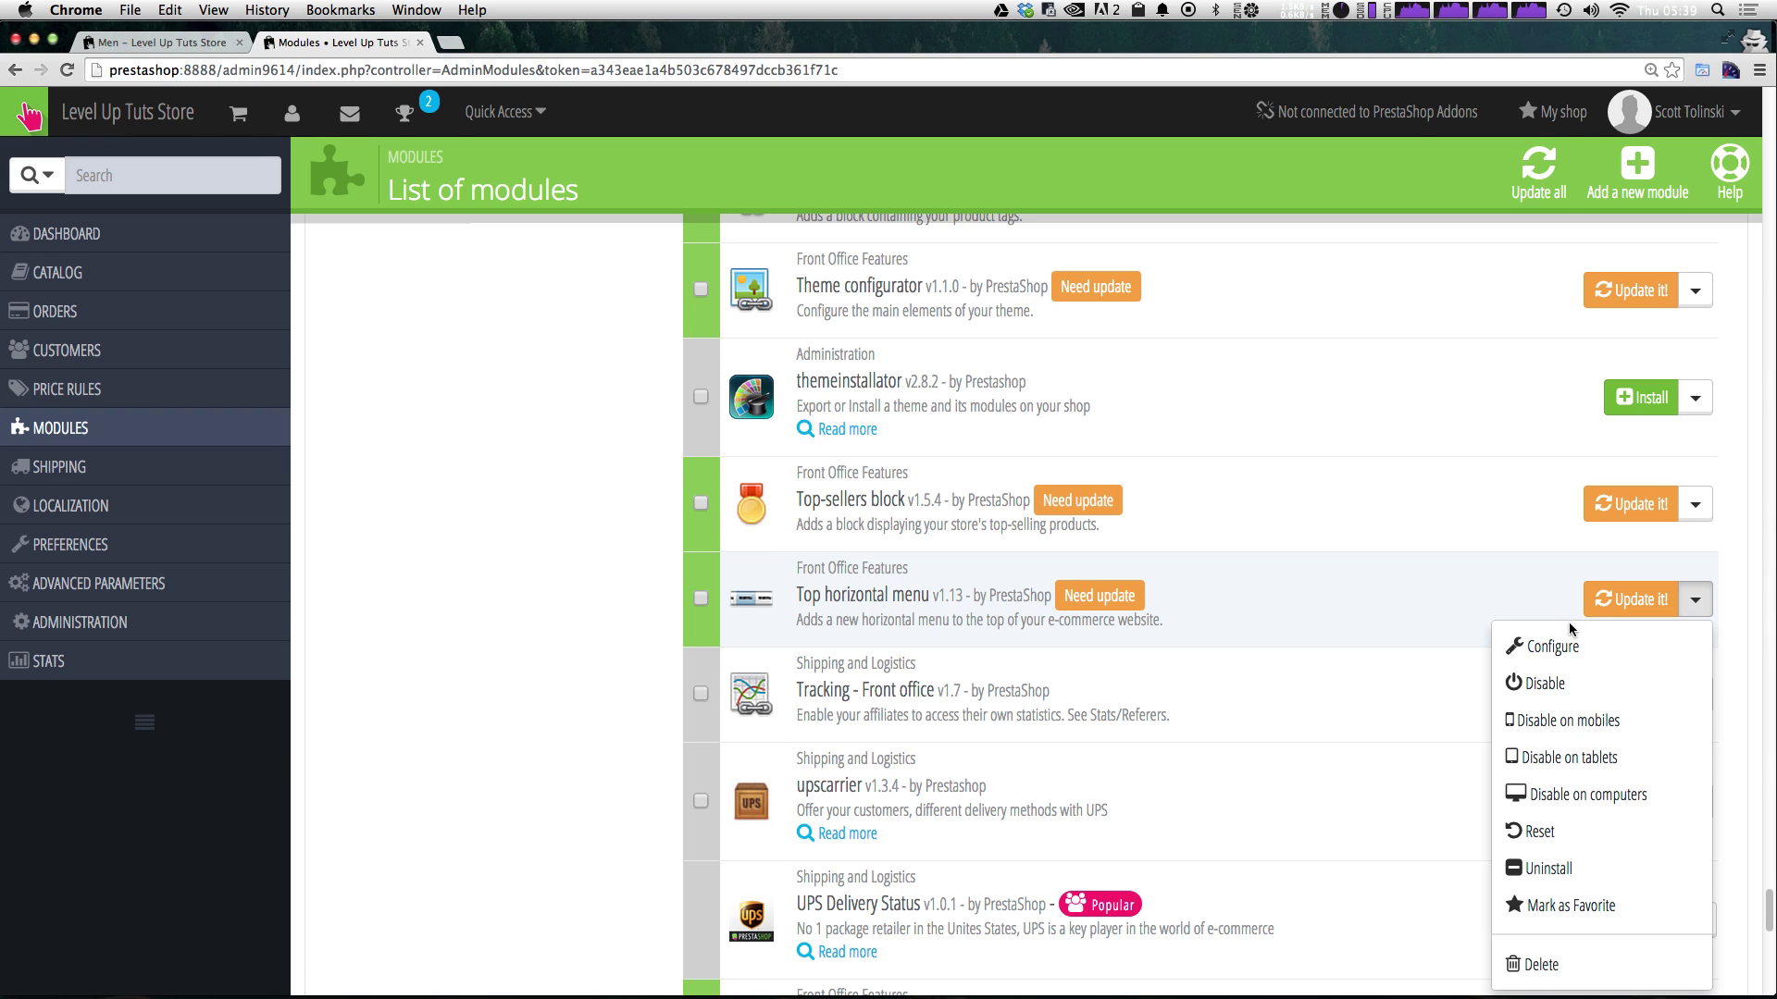
left_click(1539, 660)
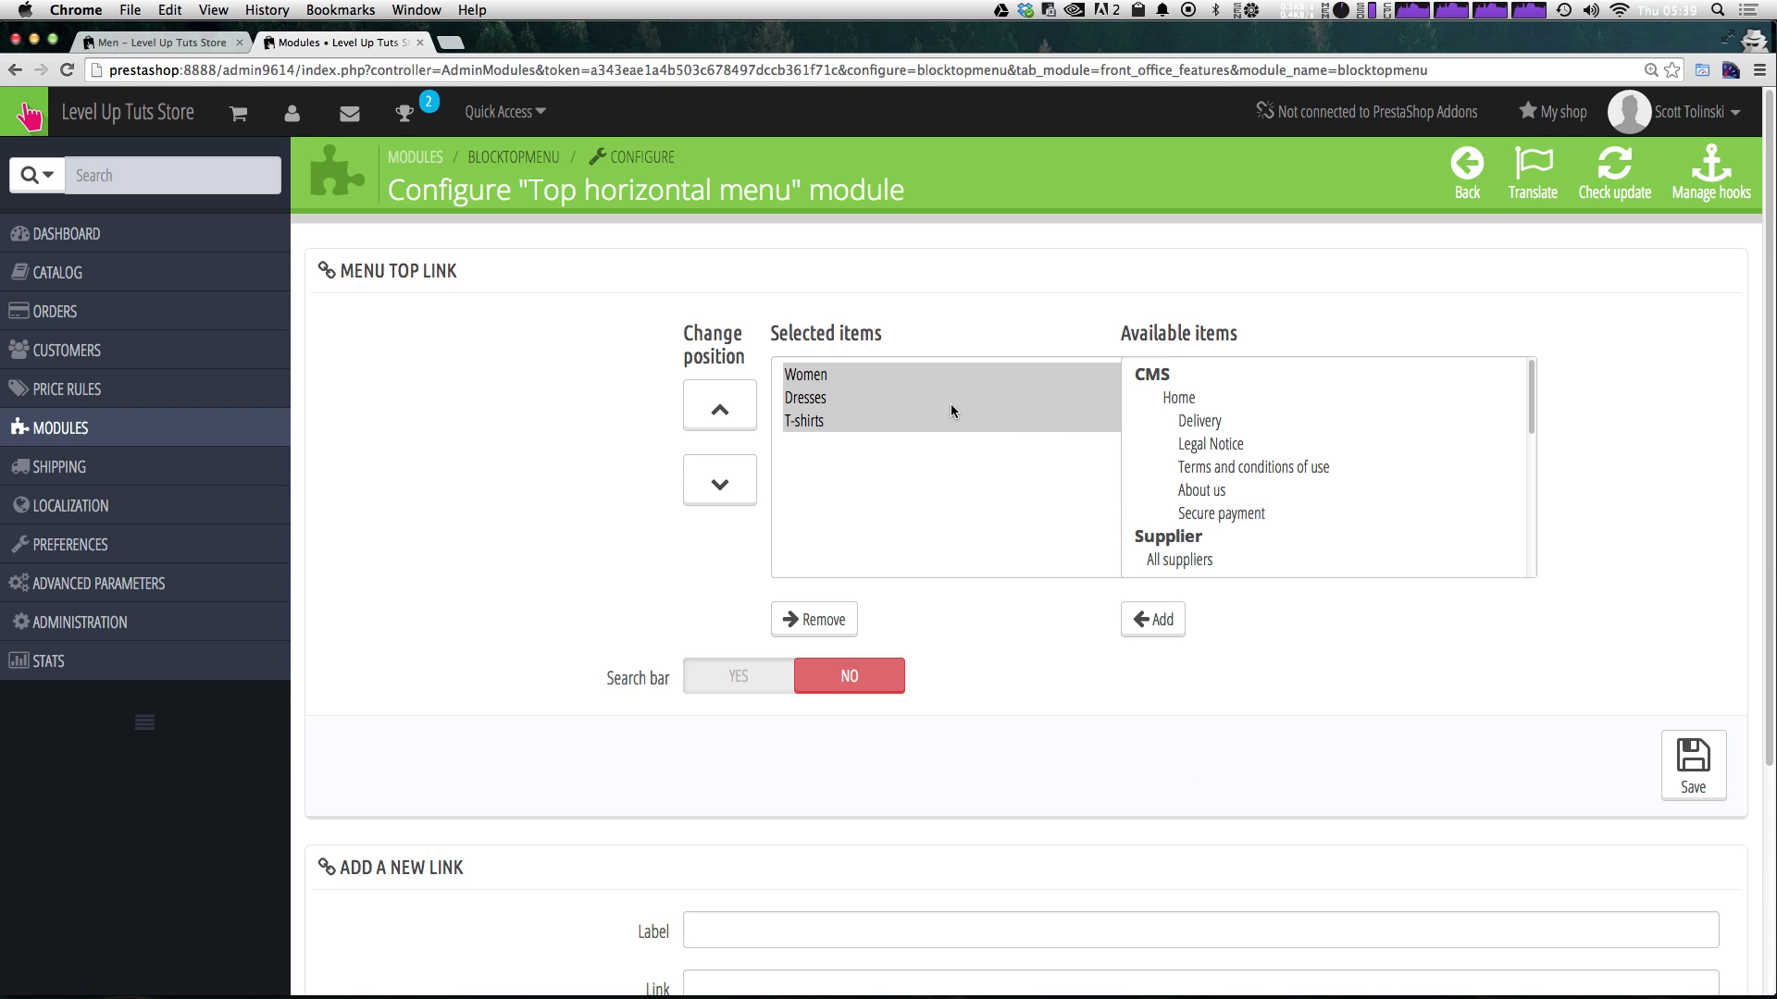
- Remove T-shirts, then Dresses, from the Selected items list so only Women remains
left_click(957, 503)
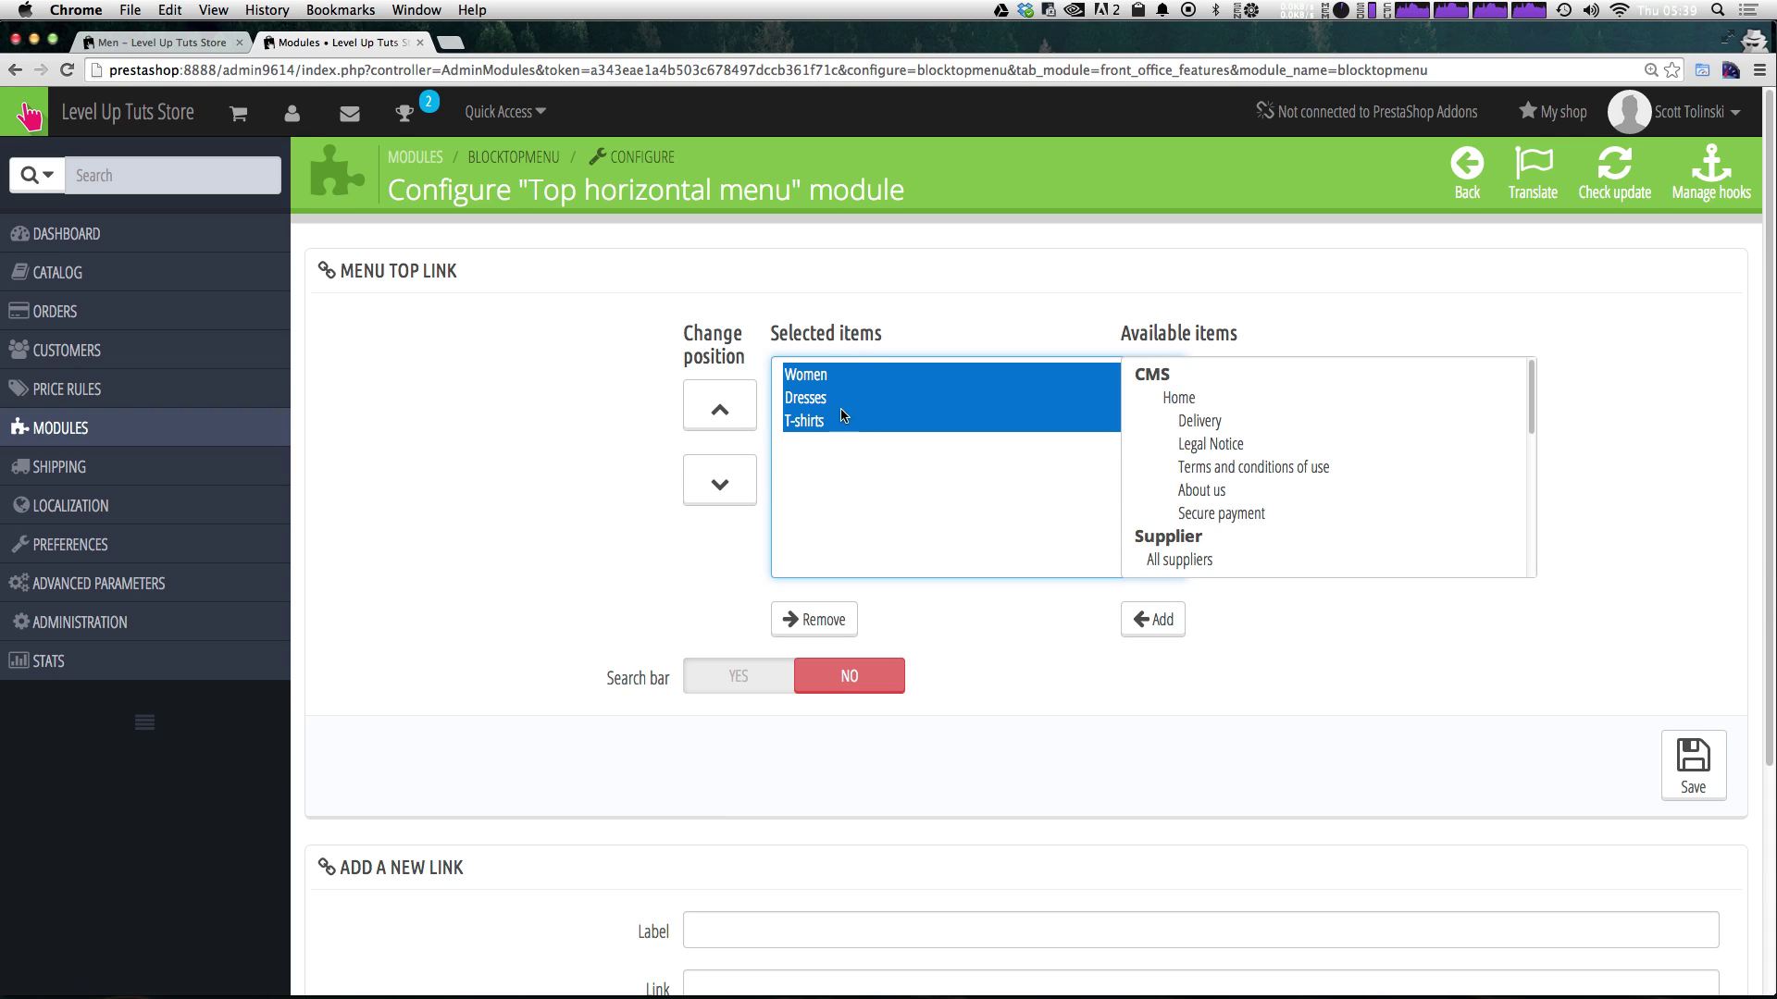
left_click_drag(745, 554, 811, 301)
left_click(815, 310)
left_click(807, 427)
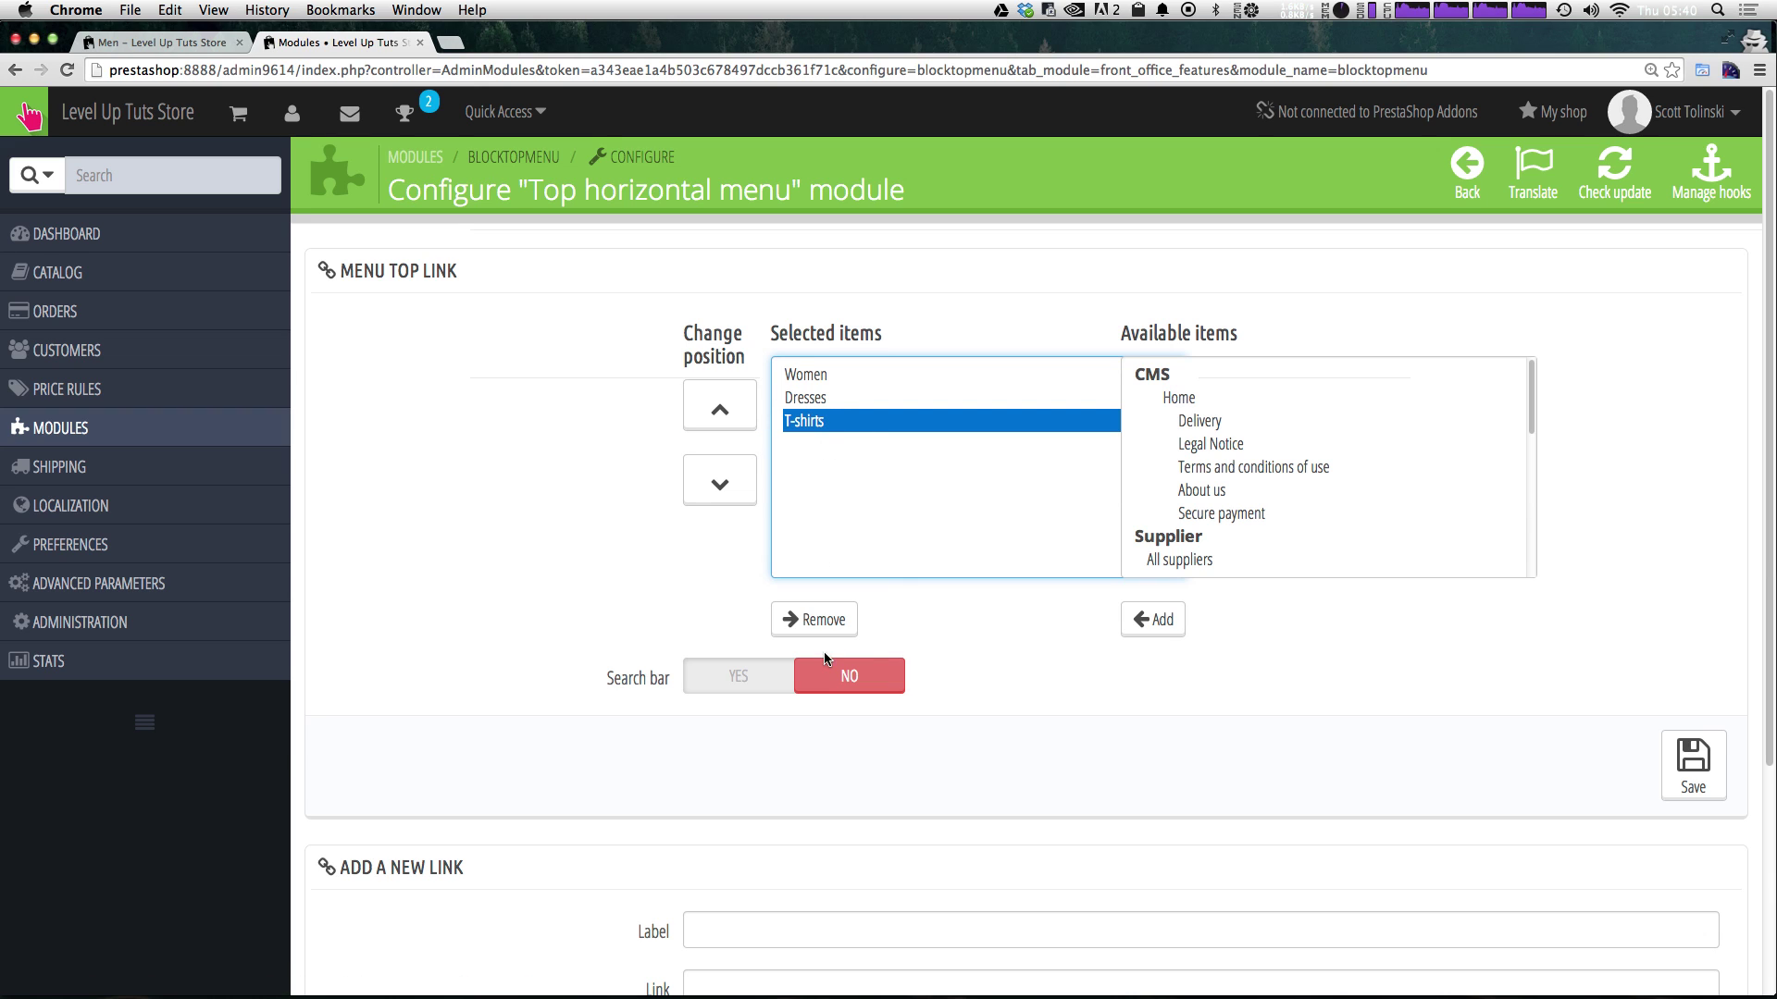
left_click(789, 621)
left_click(794, 397)
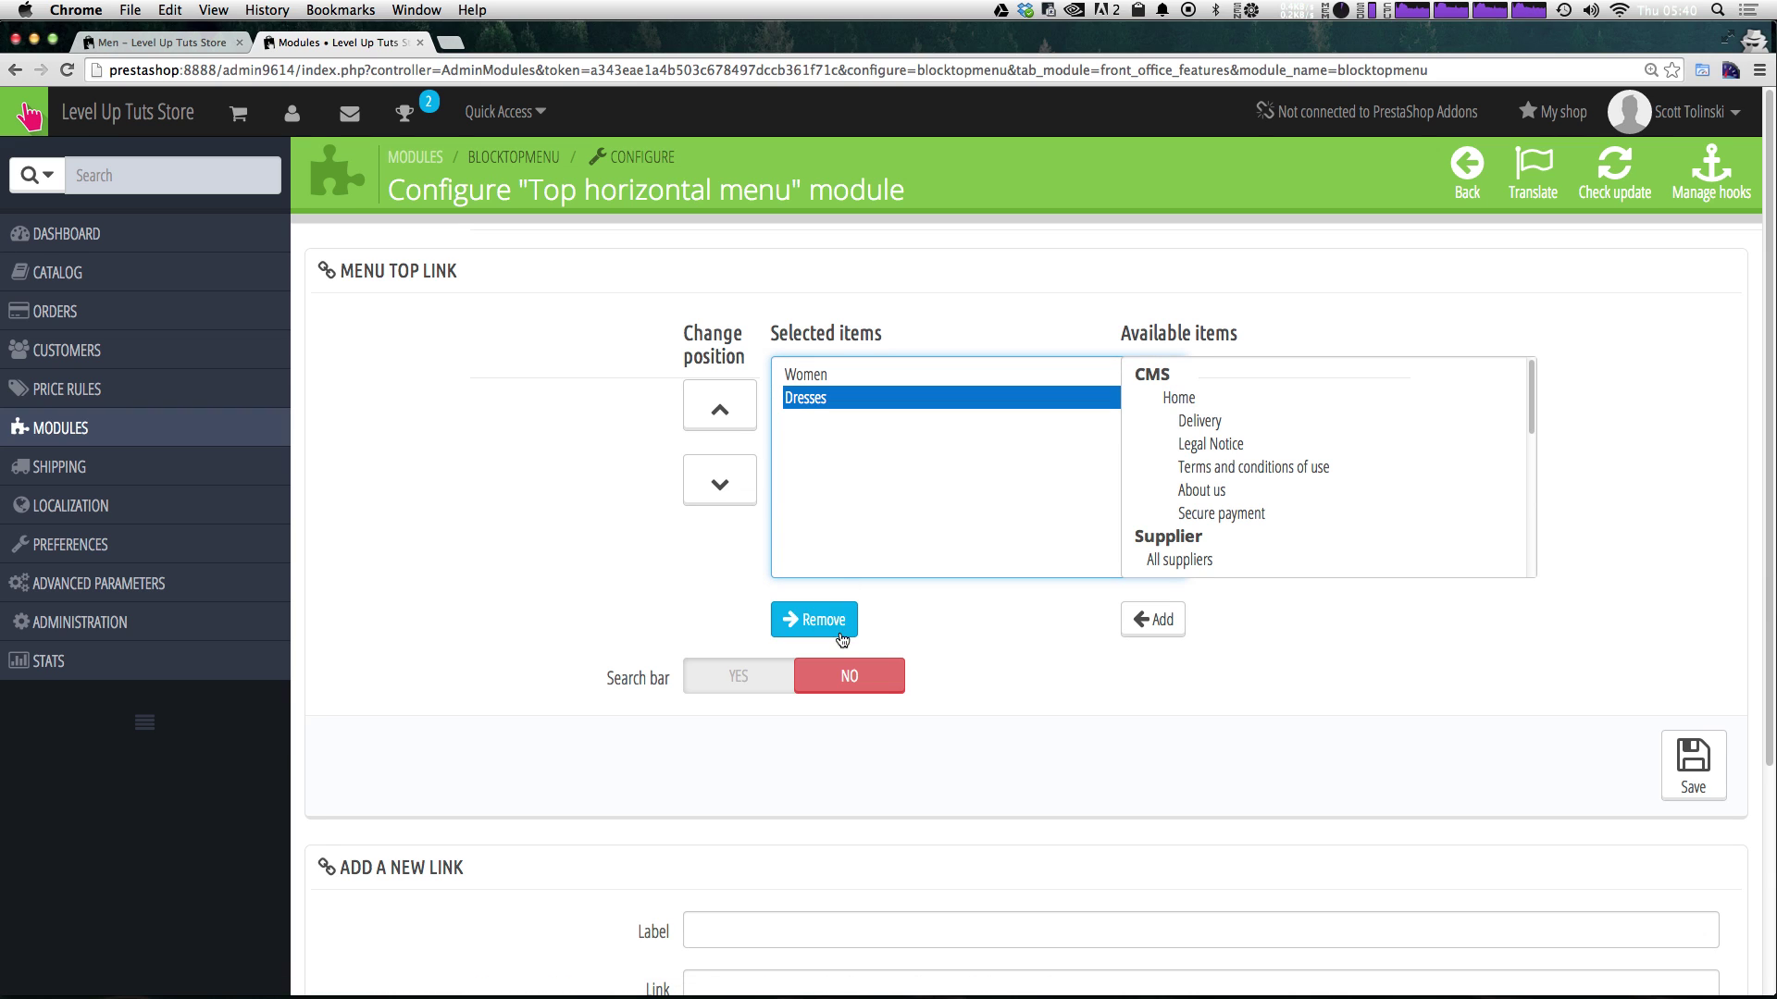
left_click(814, 617)
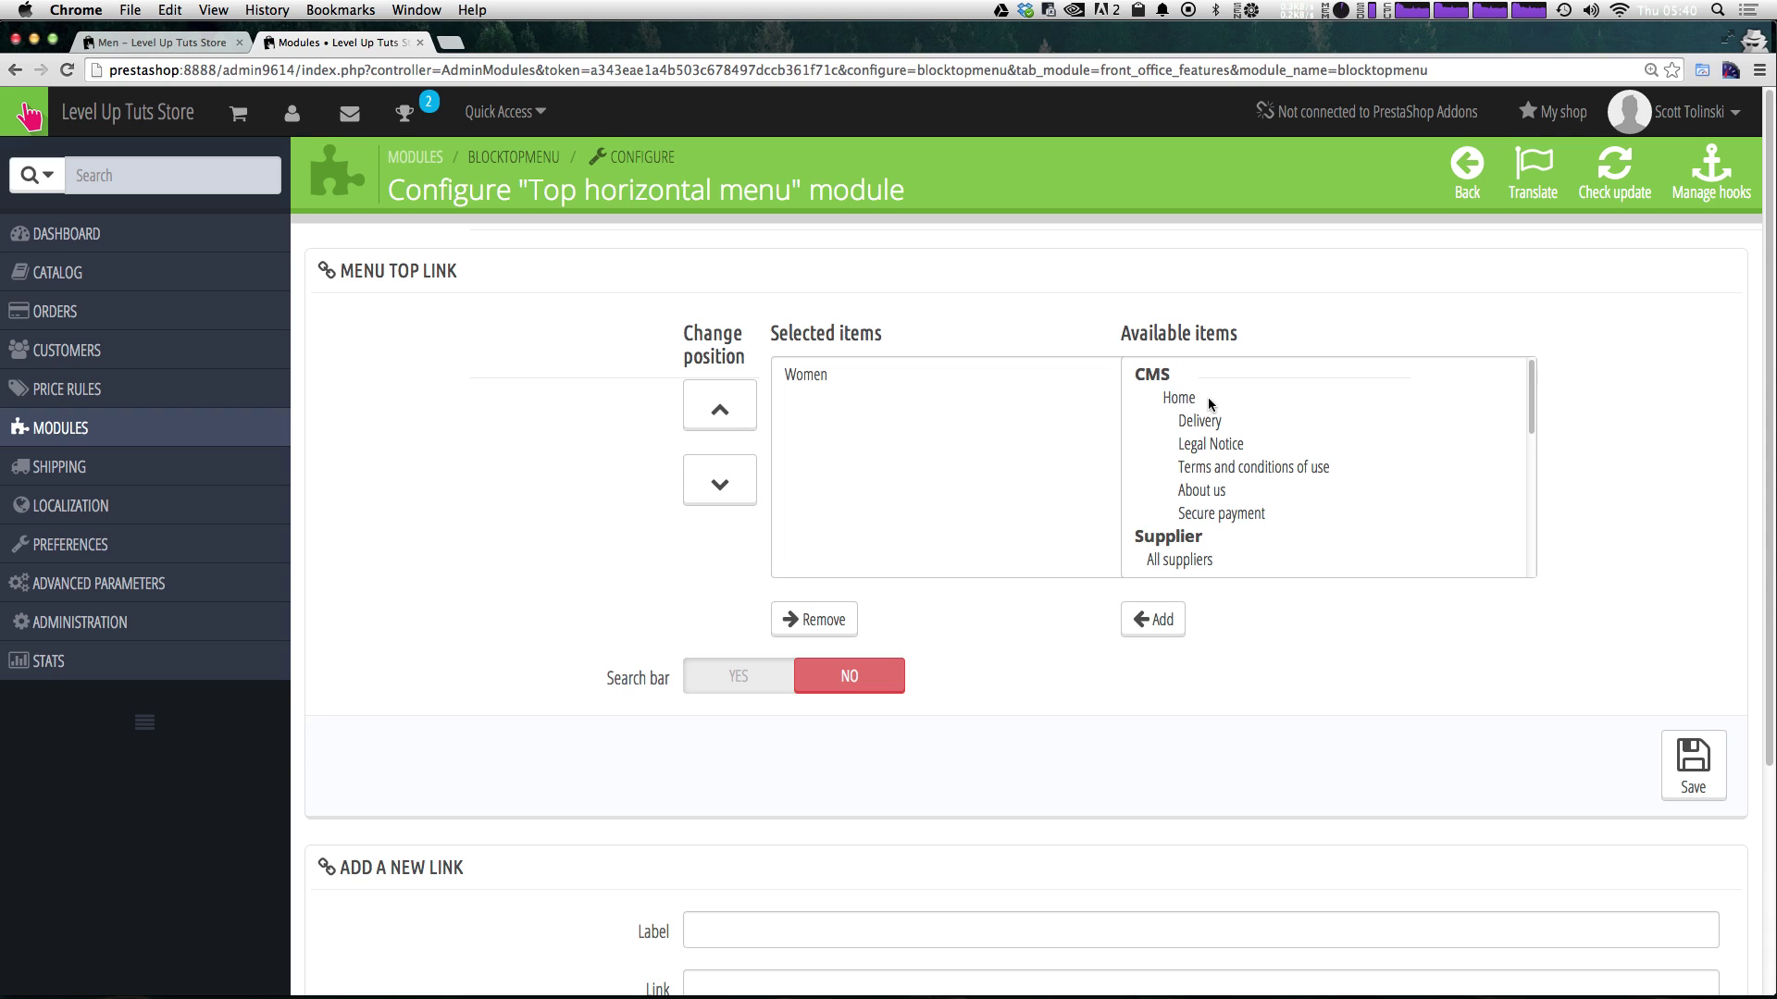
- Add About us from Available items to the top menu's selected items
left_click(1201, 491)
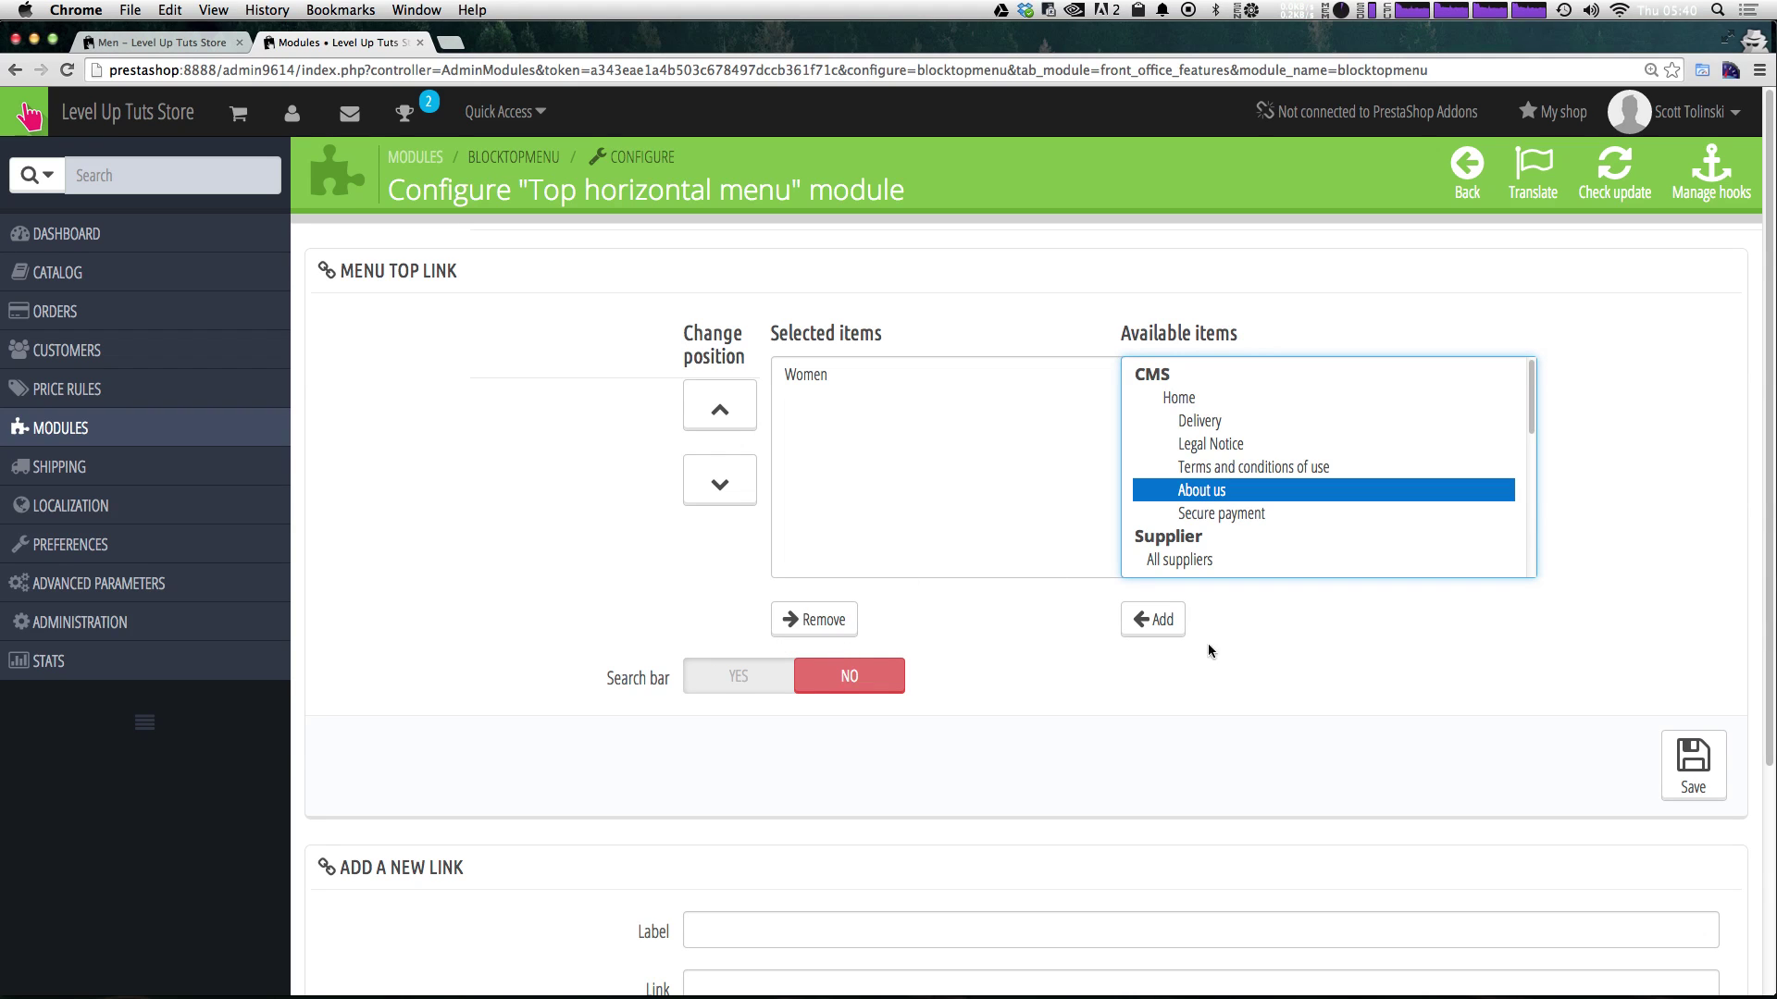
left_click(1163, 635)
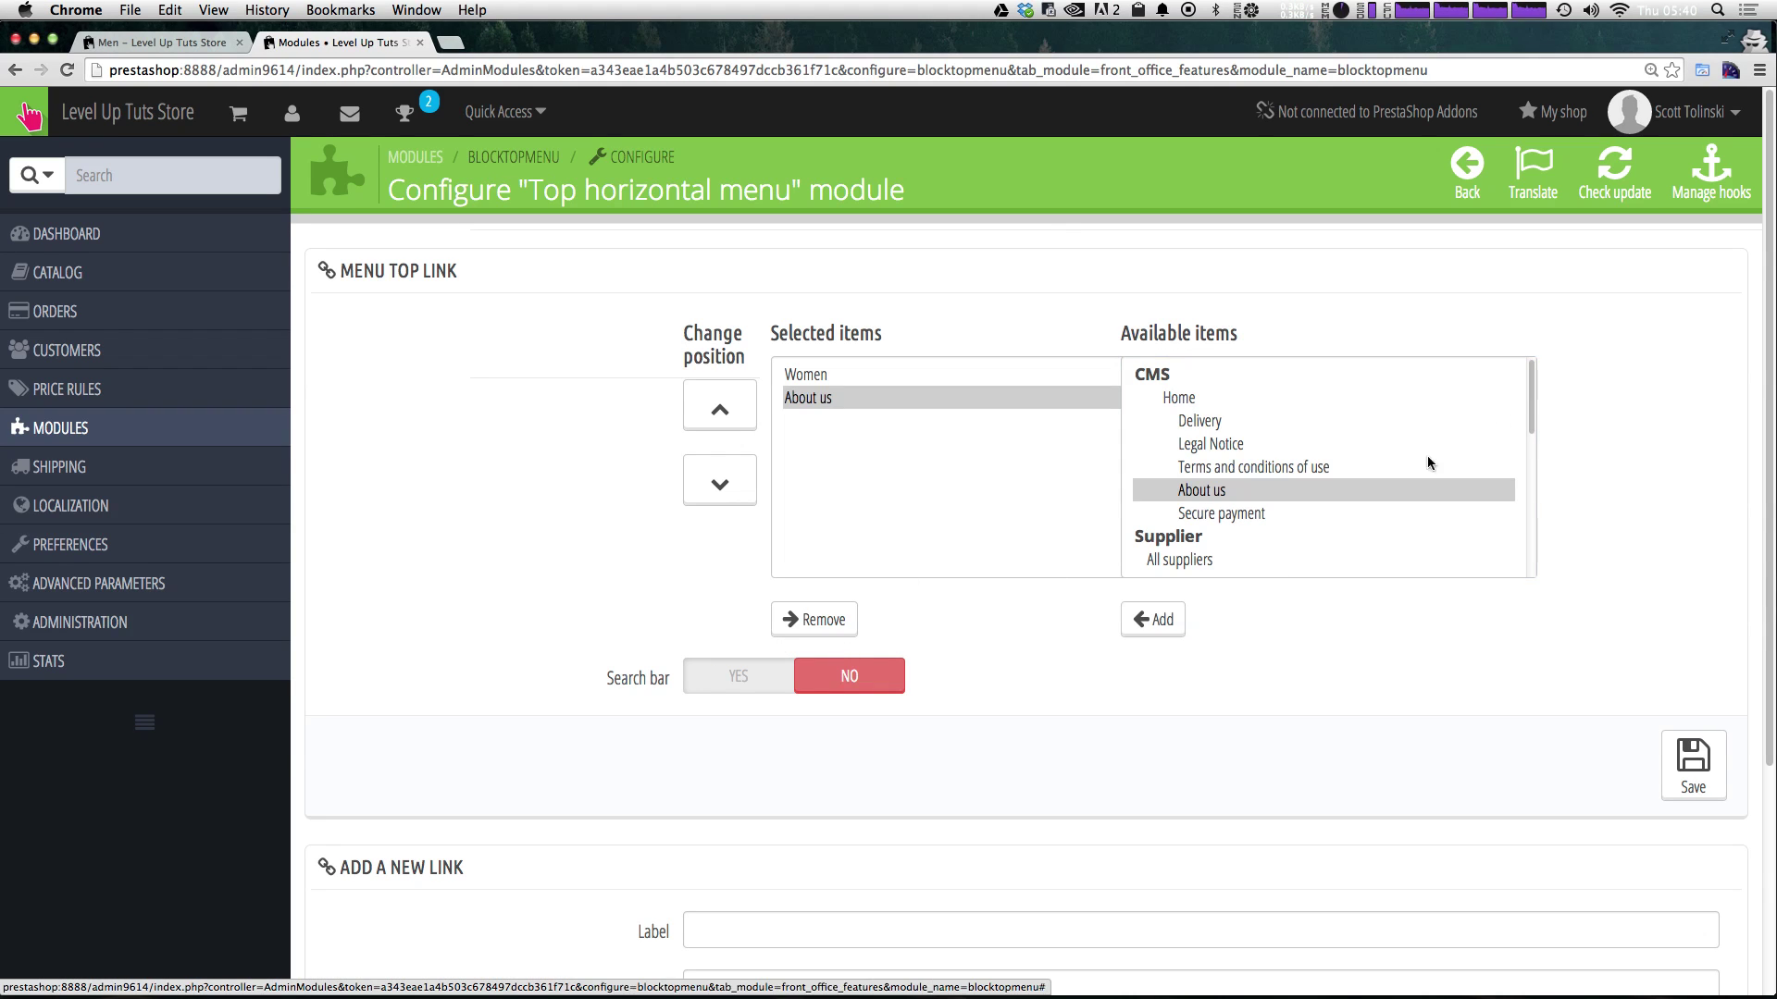
left_click(1529, 398)
left_click_drag(1529, 400, 1527, 483)
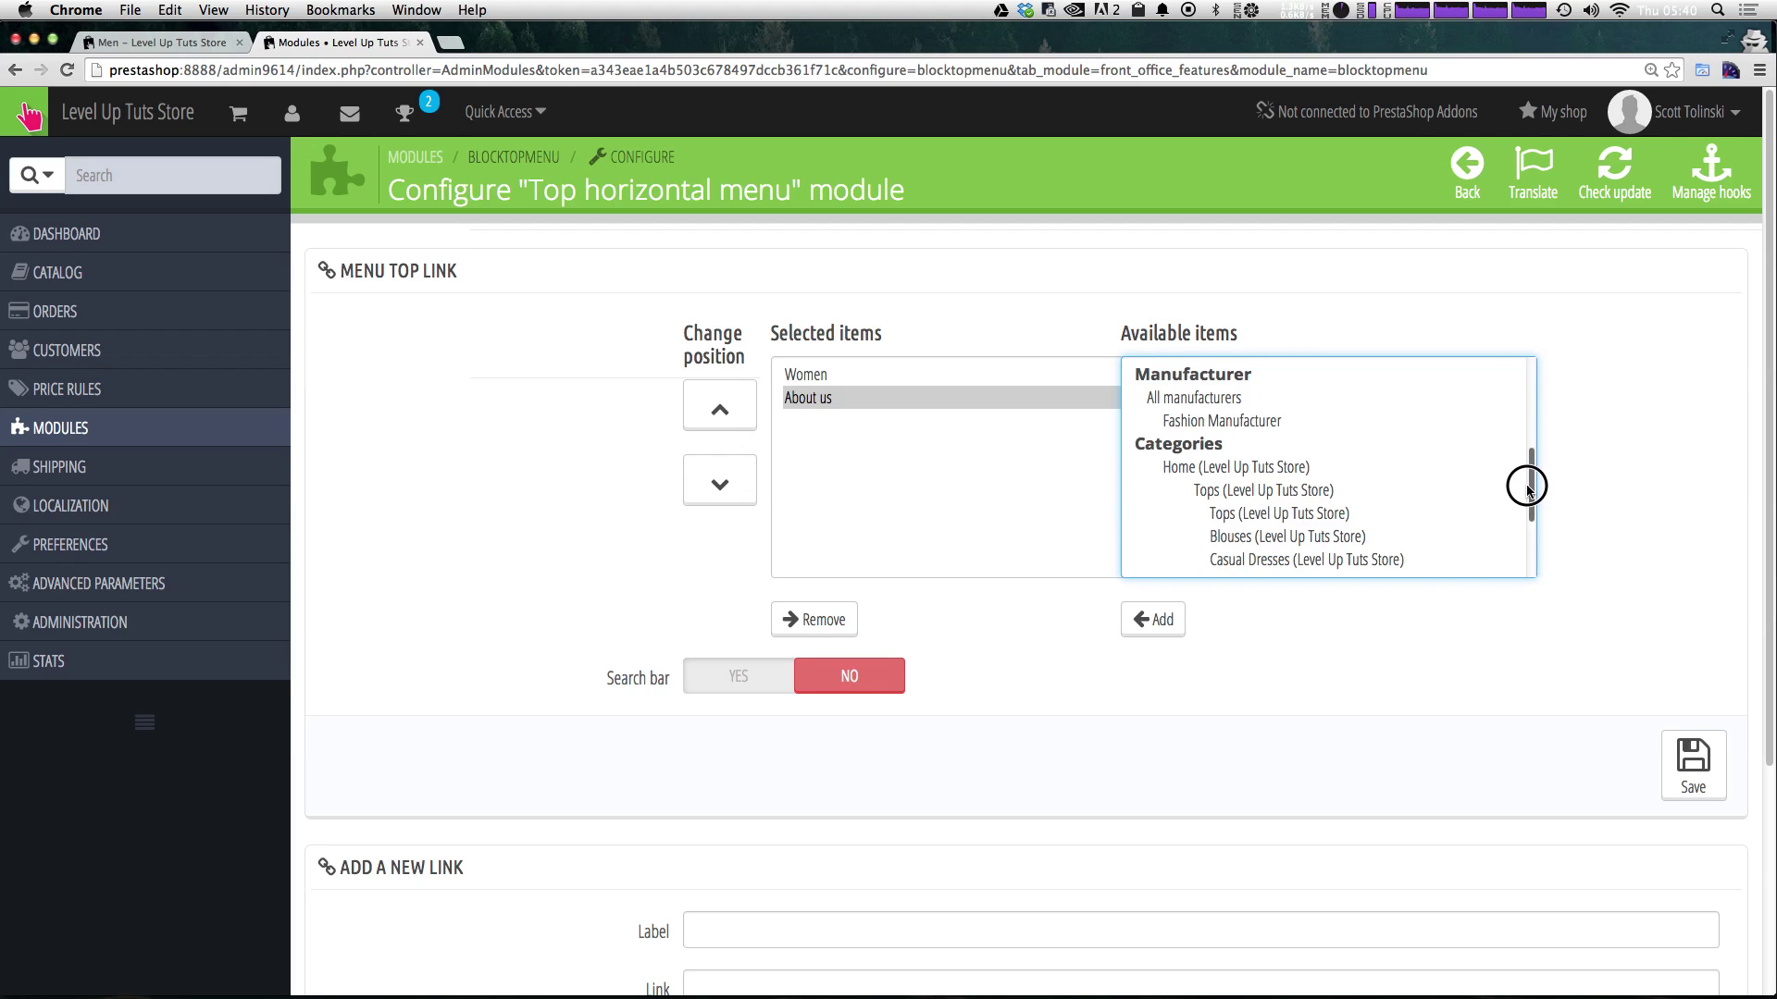
scroll(1448, 489, "down", 5)
scroll(1608, 489, "up", 3)
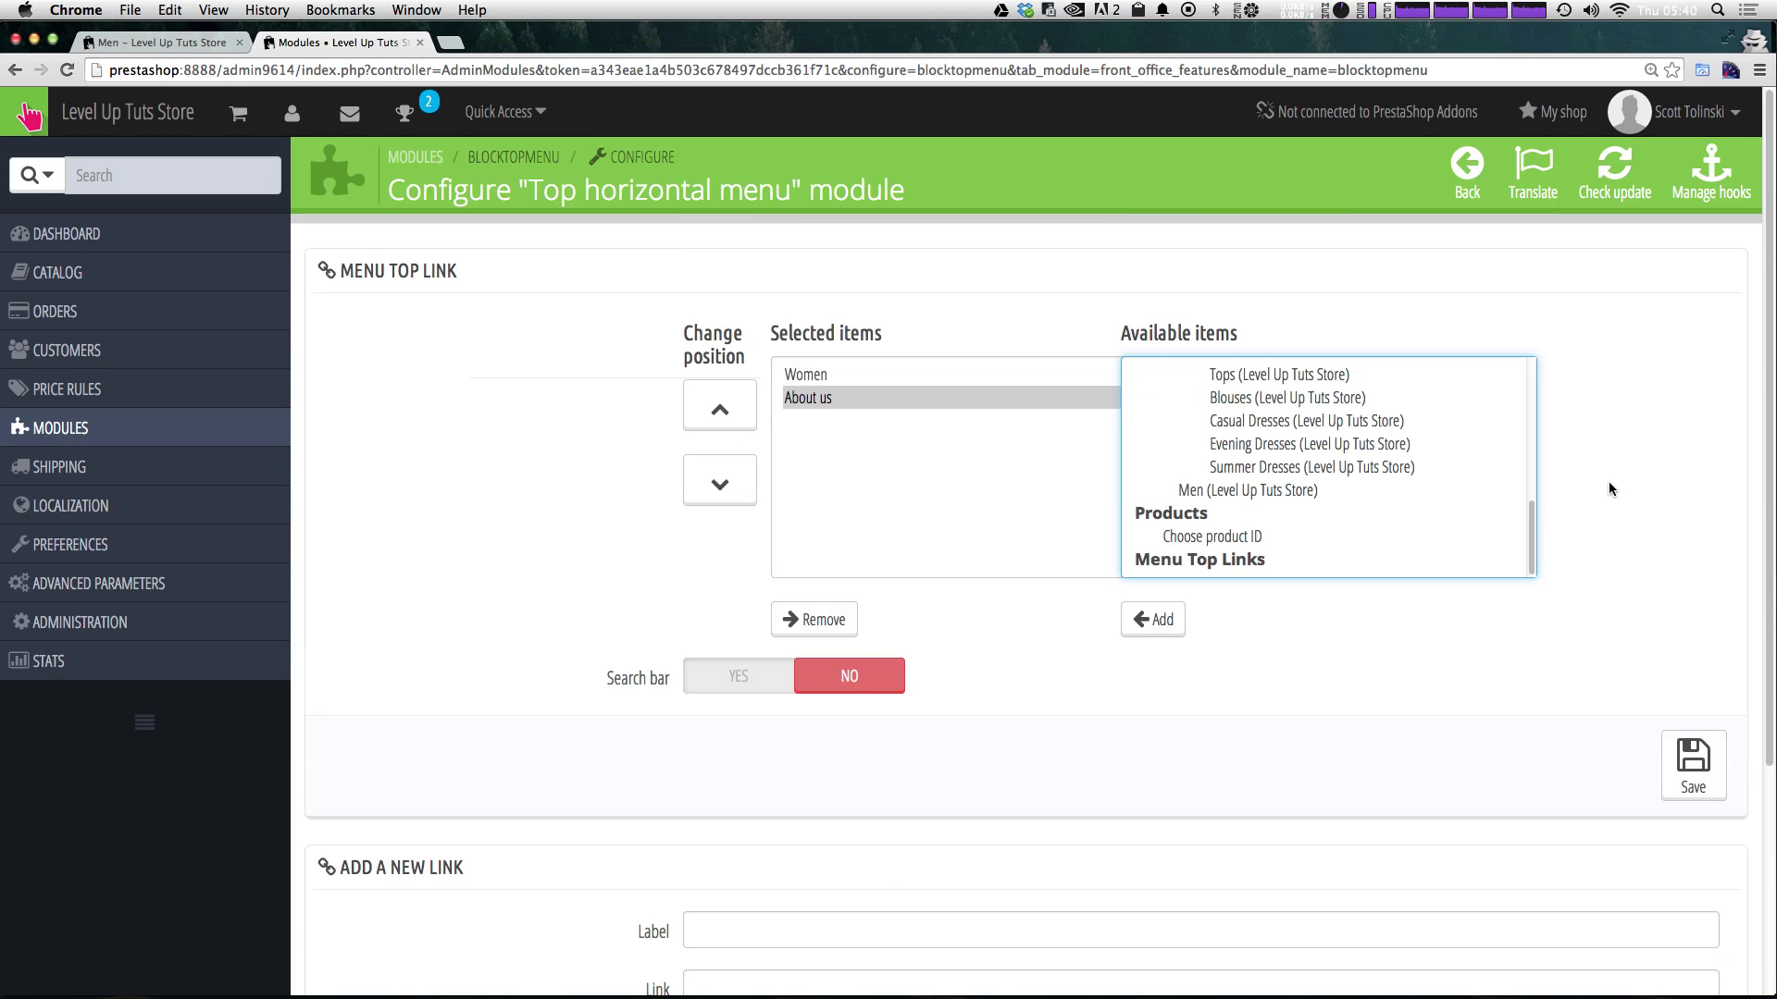
left_click_drag(1532, 518, 1527, 490)
- Add the Men category, move it above About us, then return to the storefront
left_click(1210, 535)
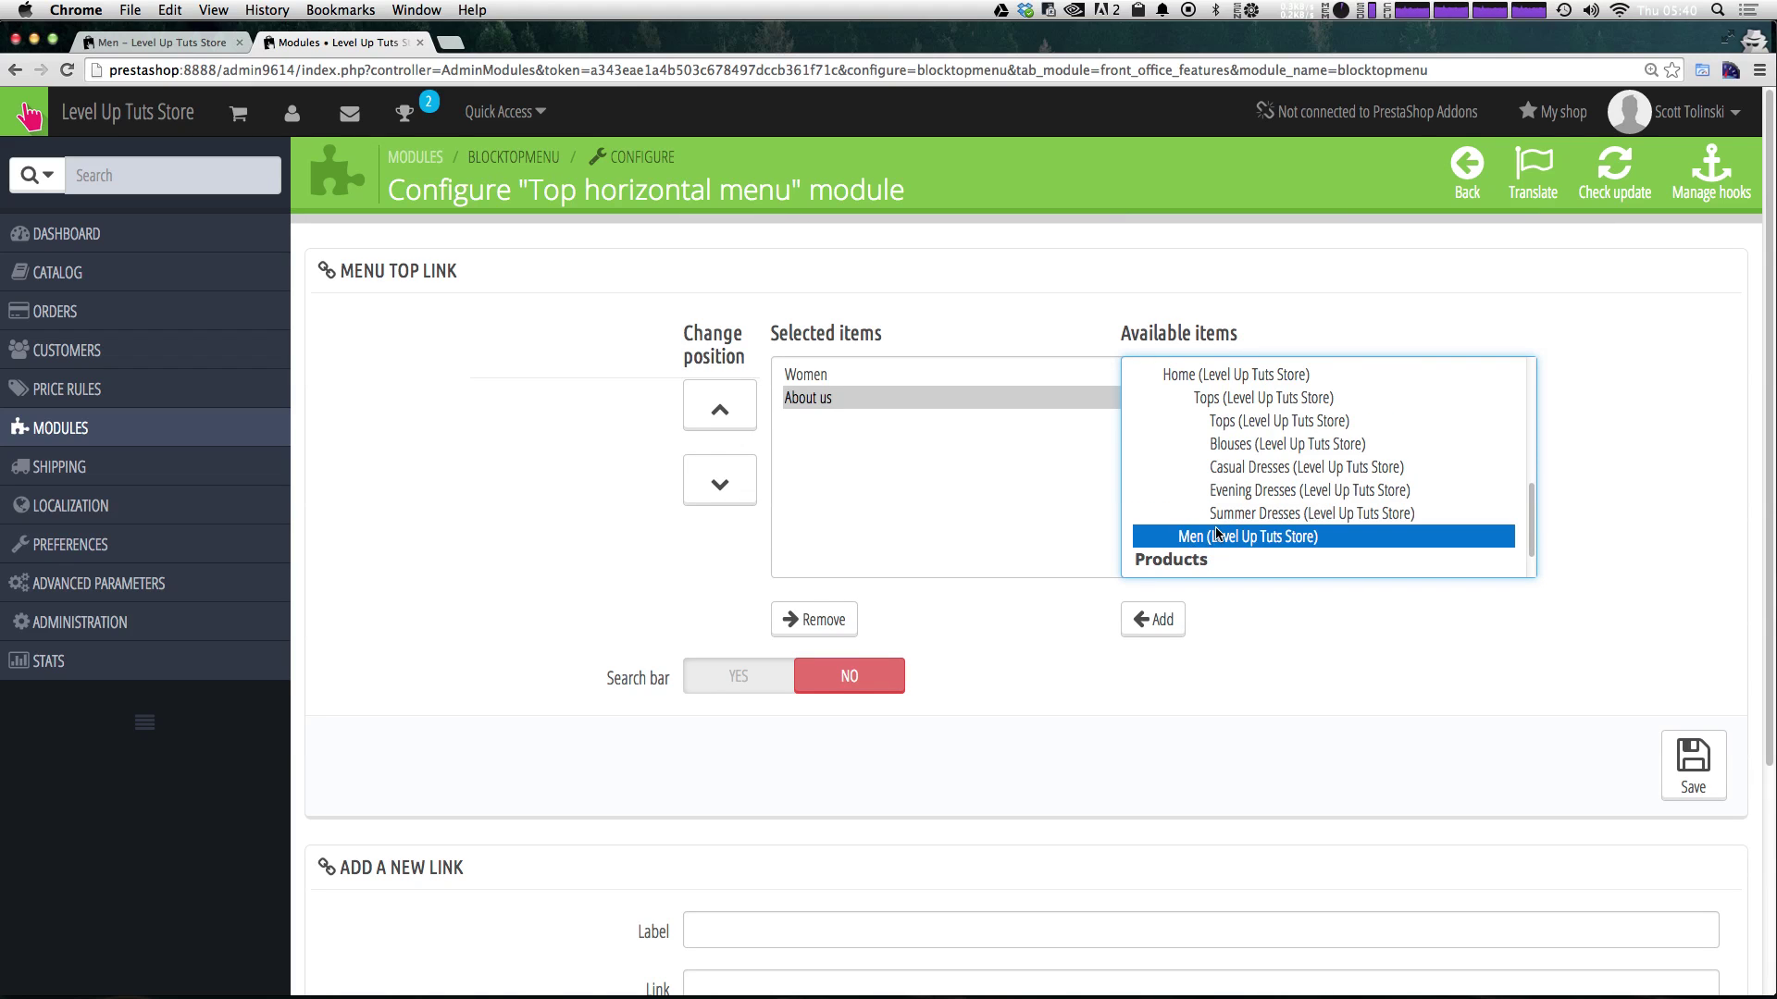
left_click(1131, 625)
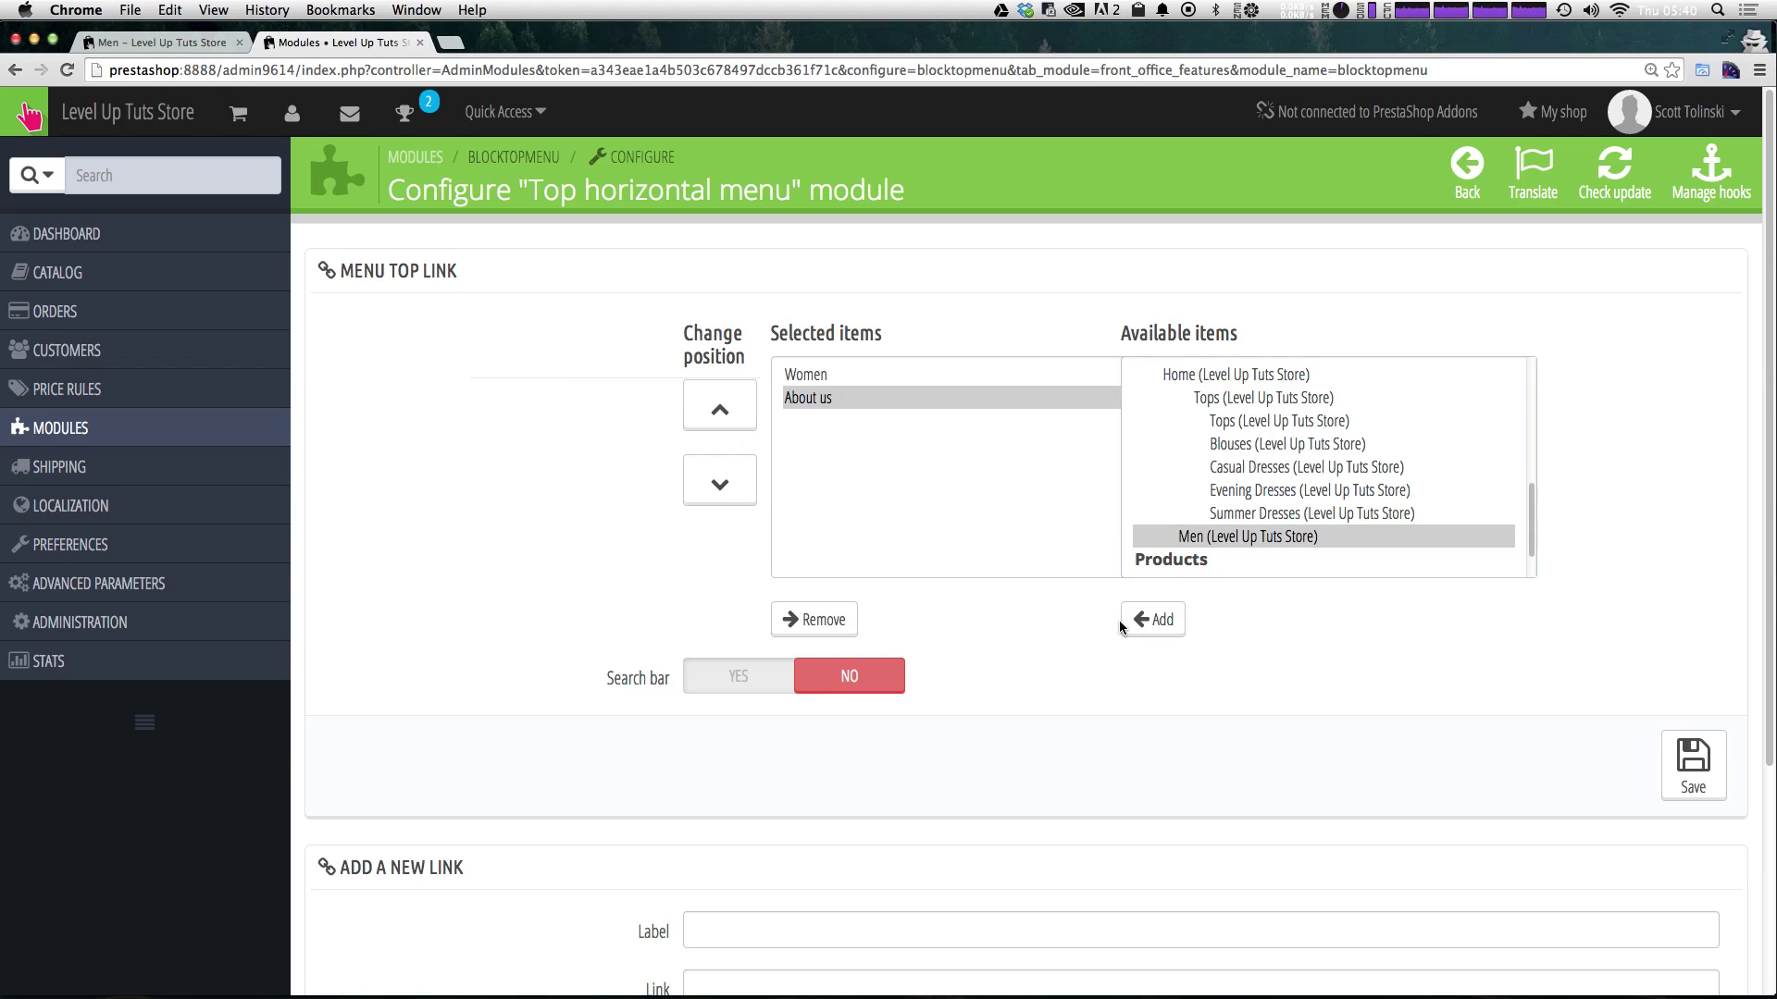
left_click(981, 518)
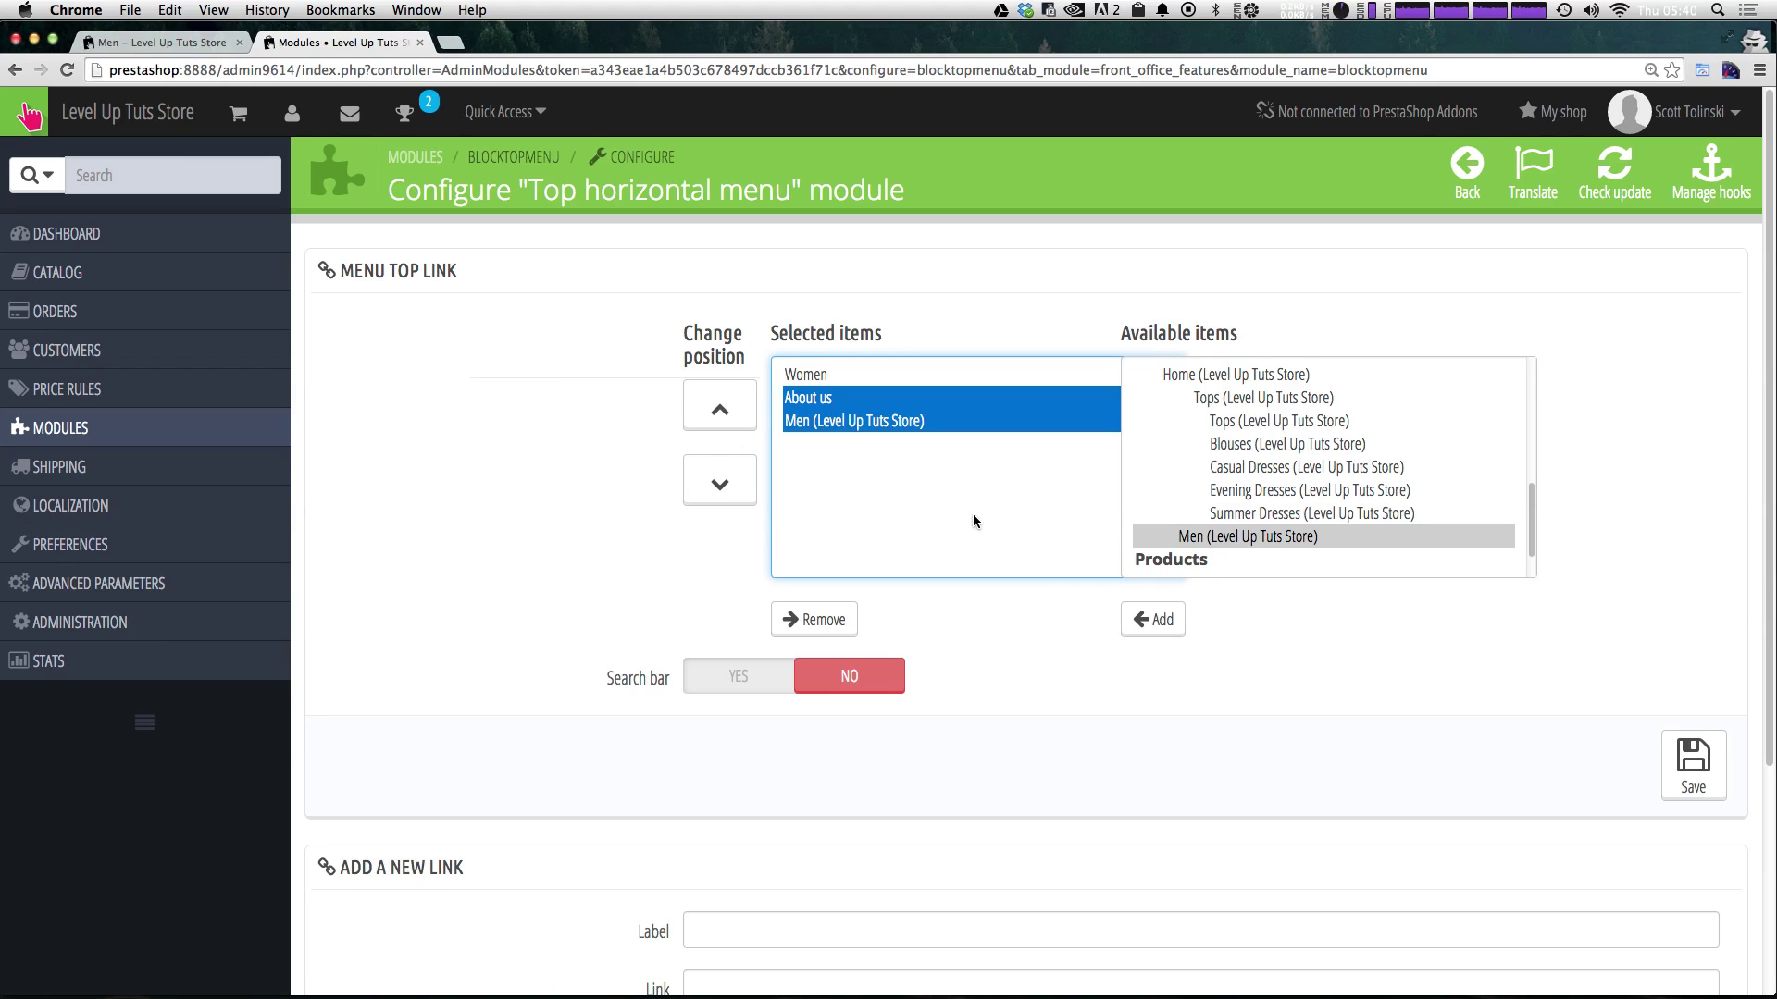
left_click(846, 399)
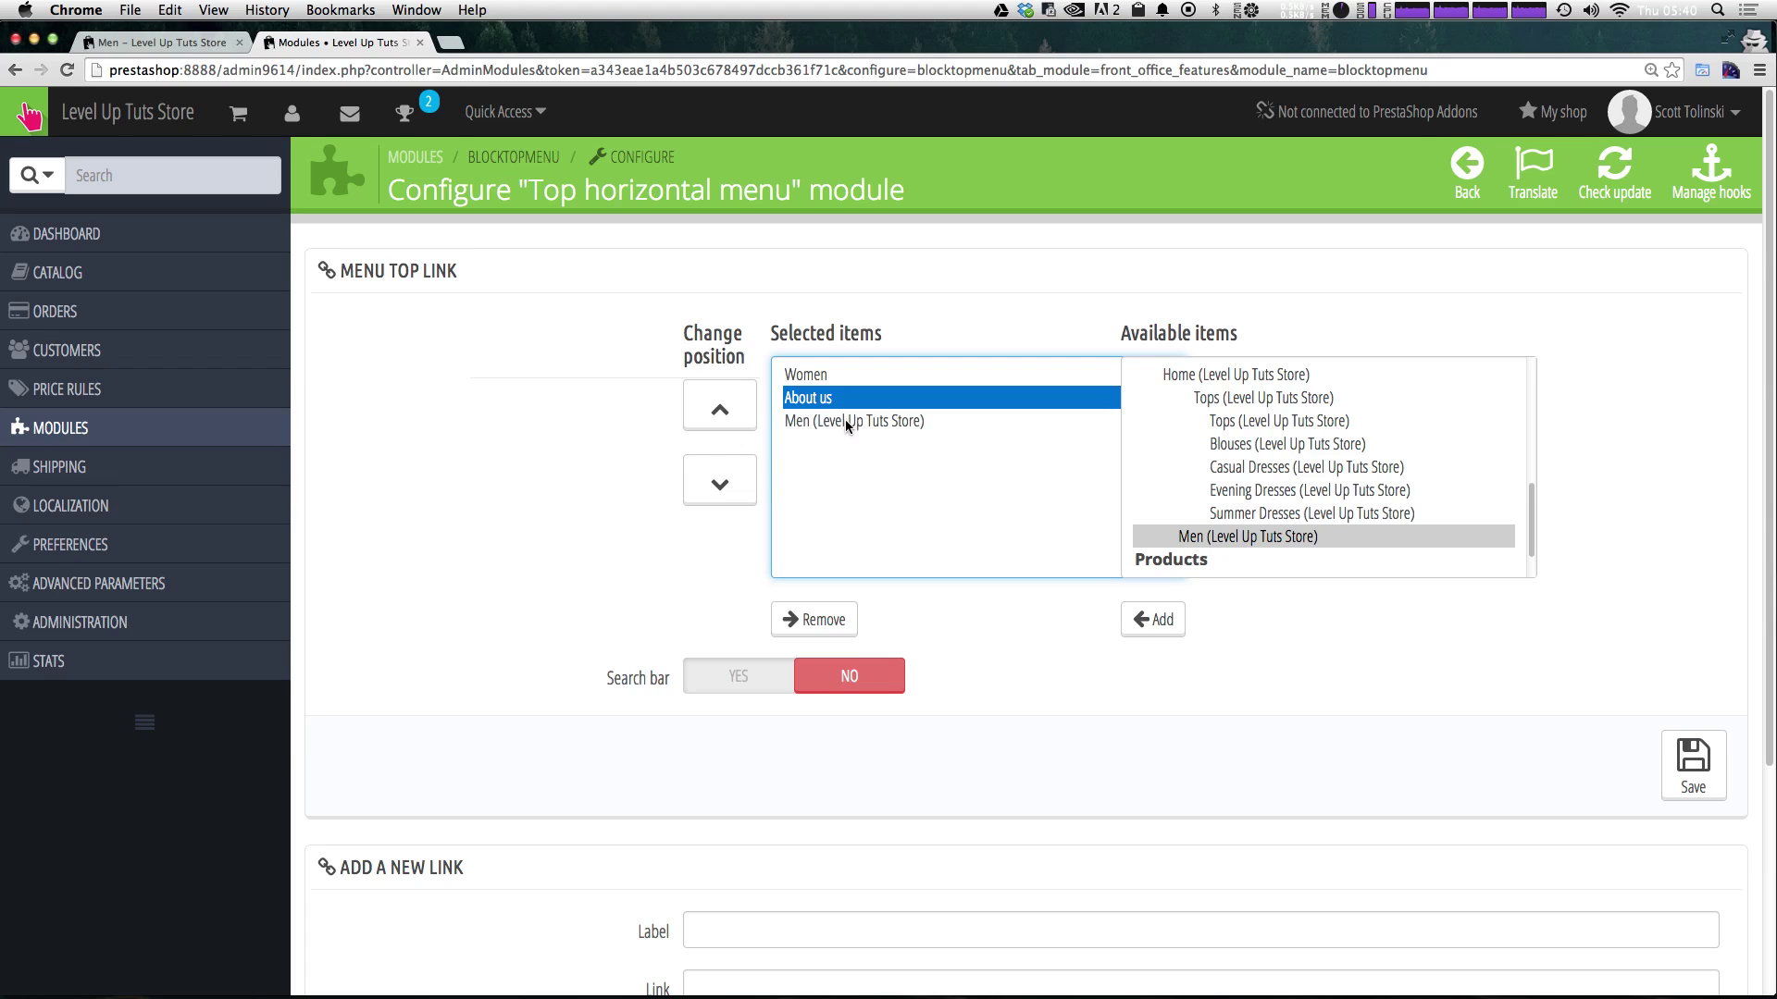
left_click(847, 422)
left_click(719, 407)
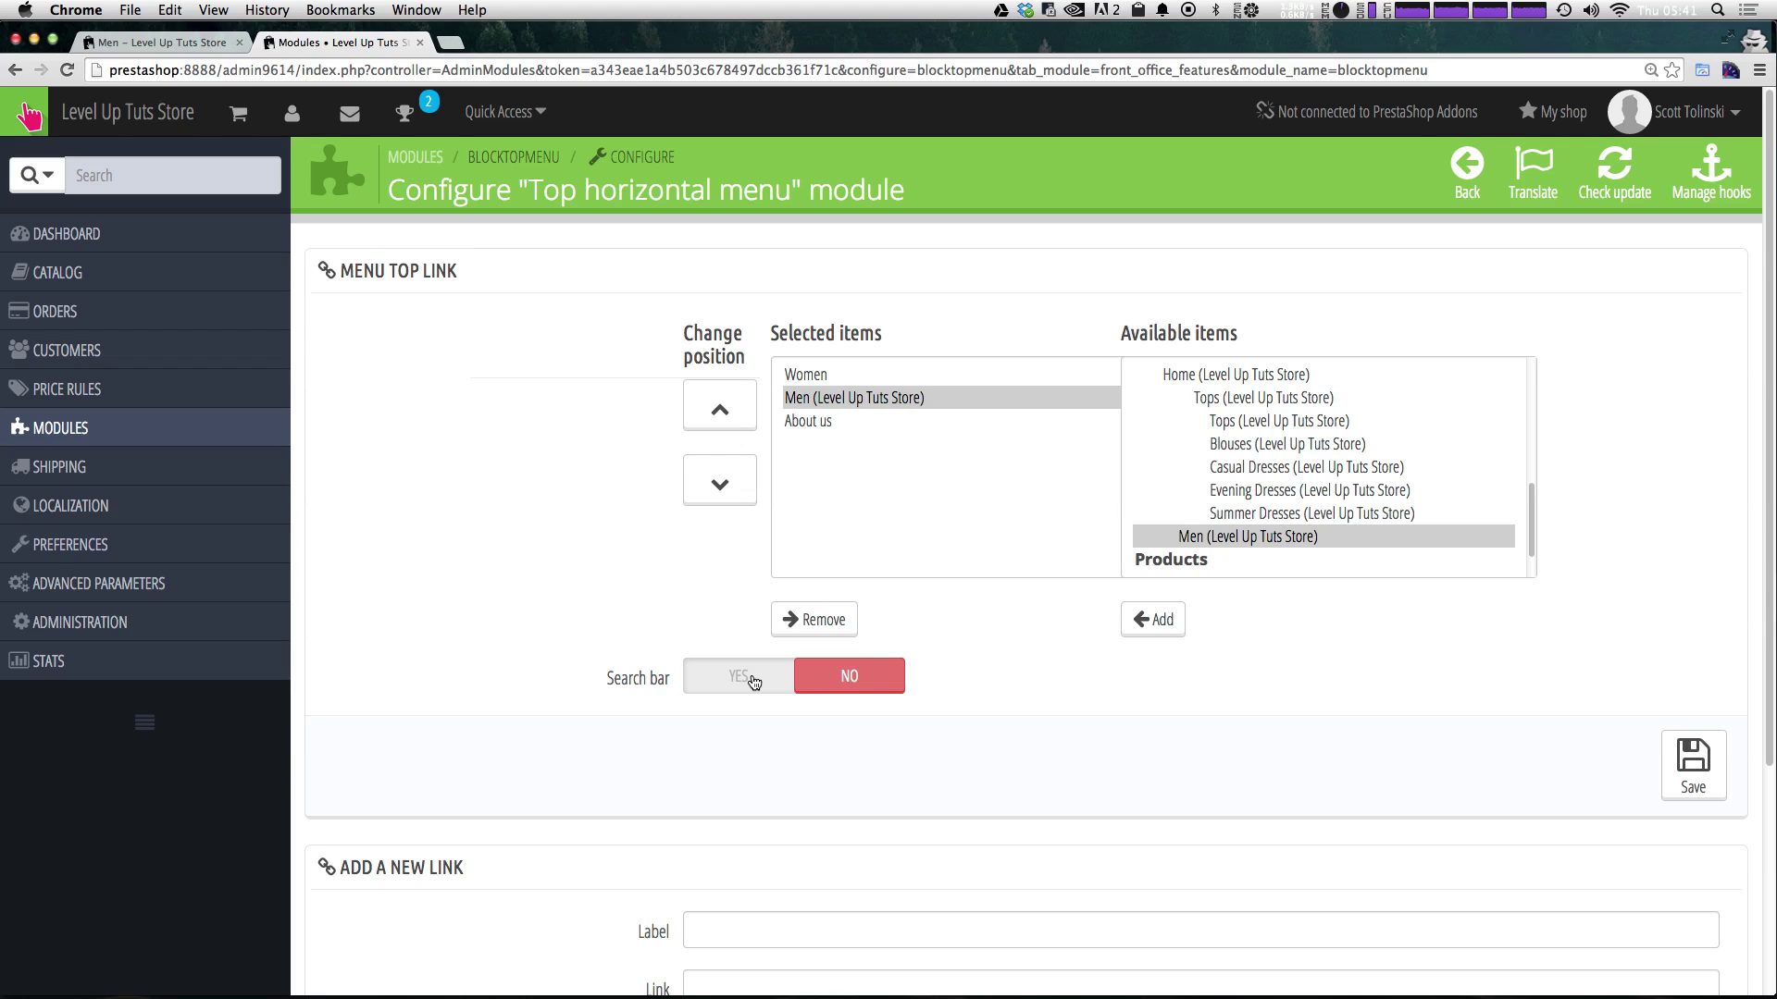
left_click(148, 42)
left_click(800, 348)
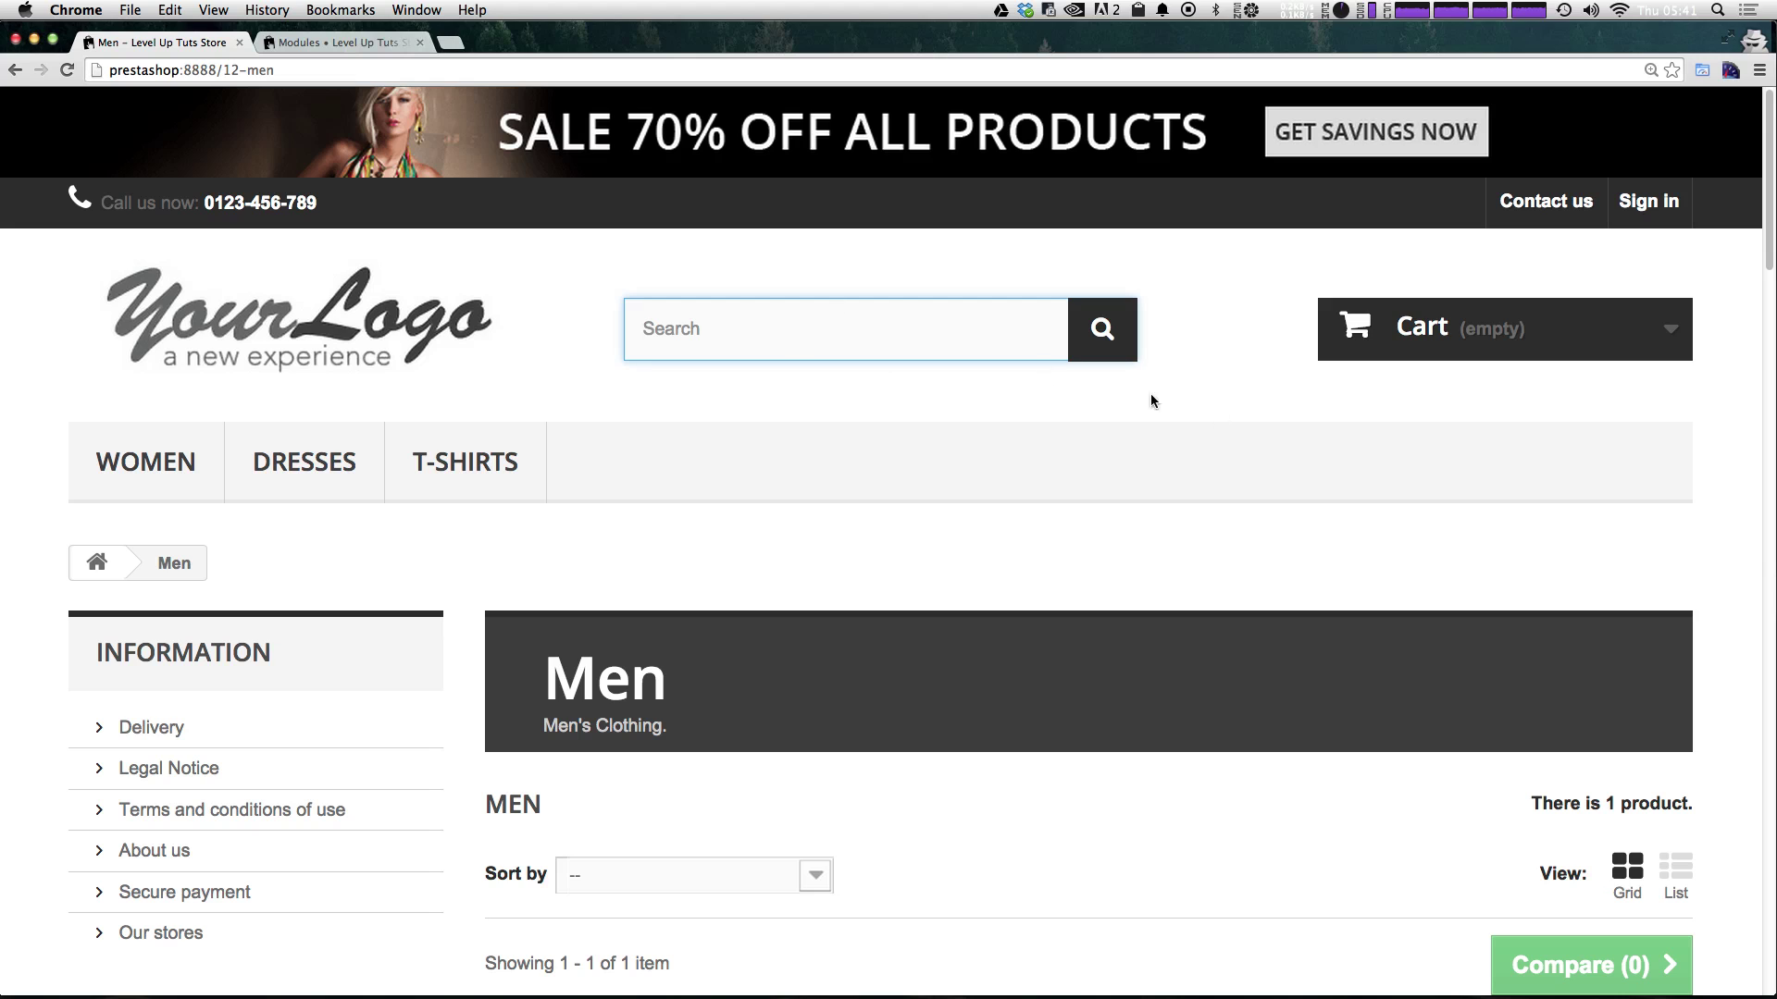
- Save the Menu Top Link settings with Women, Men and About us as the items
left_click(385, 43)
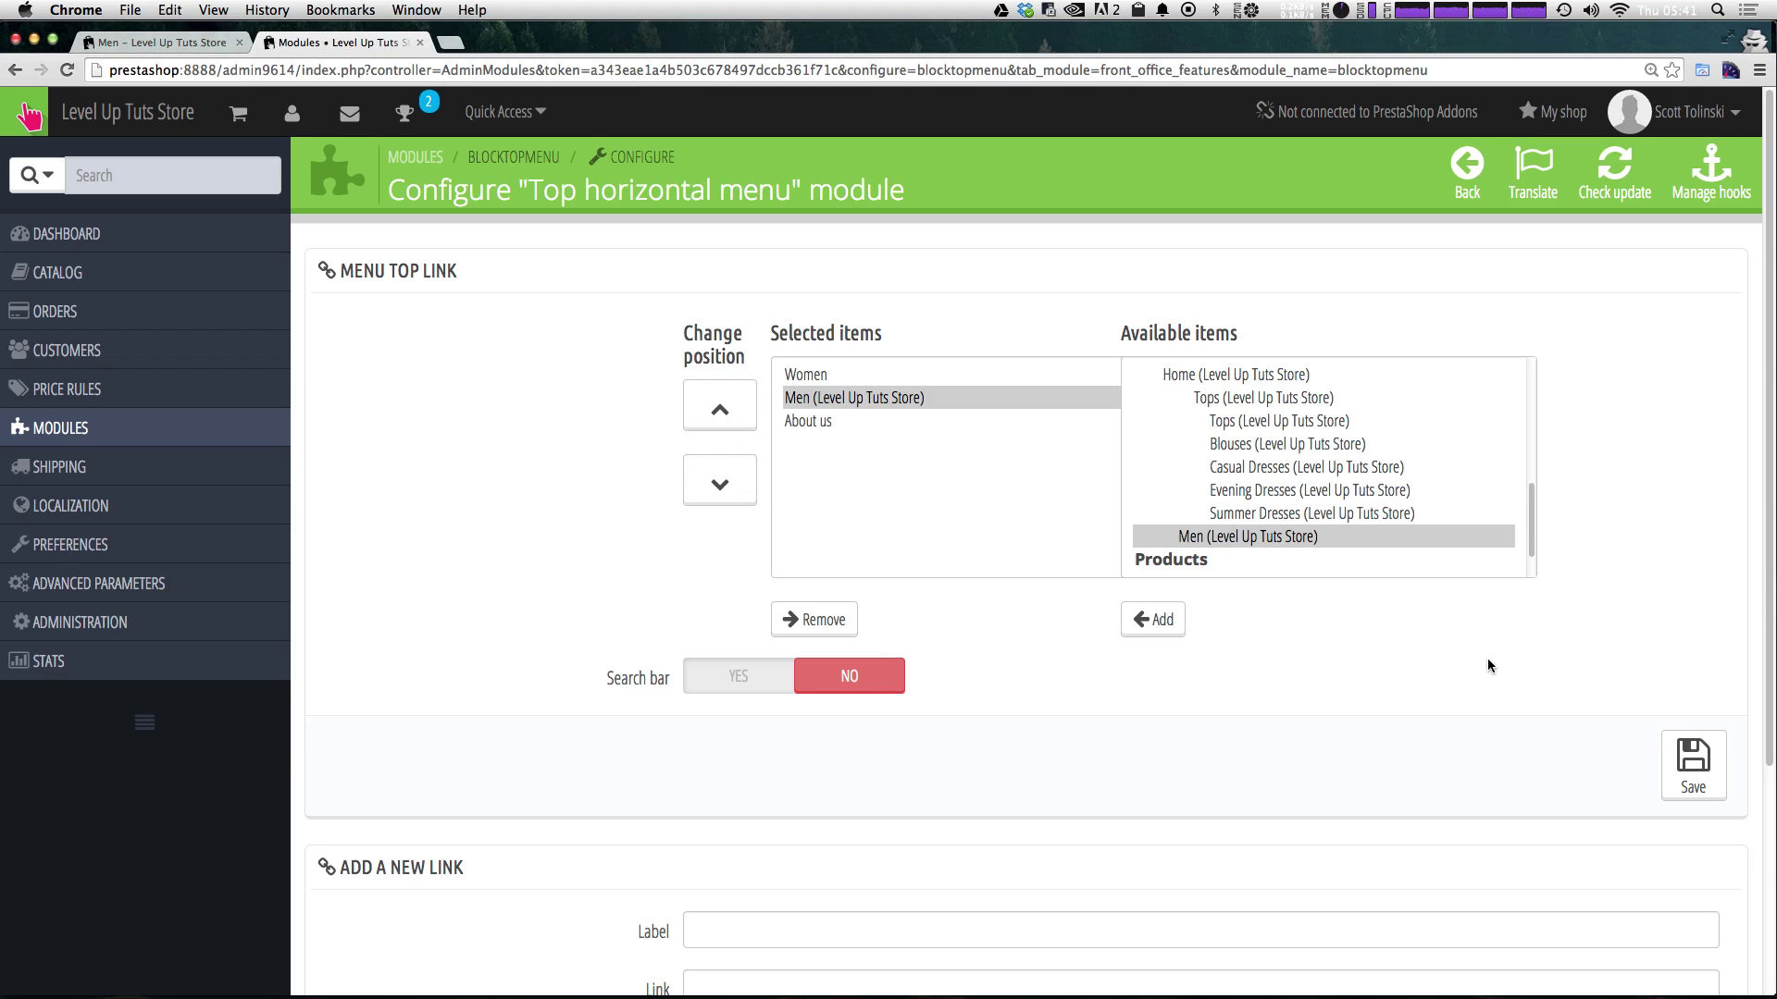
left_click(1692, 764)
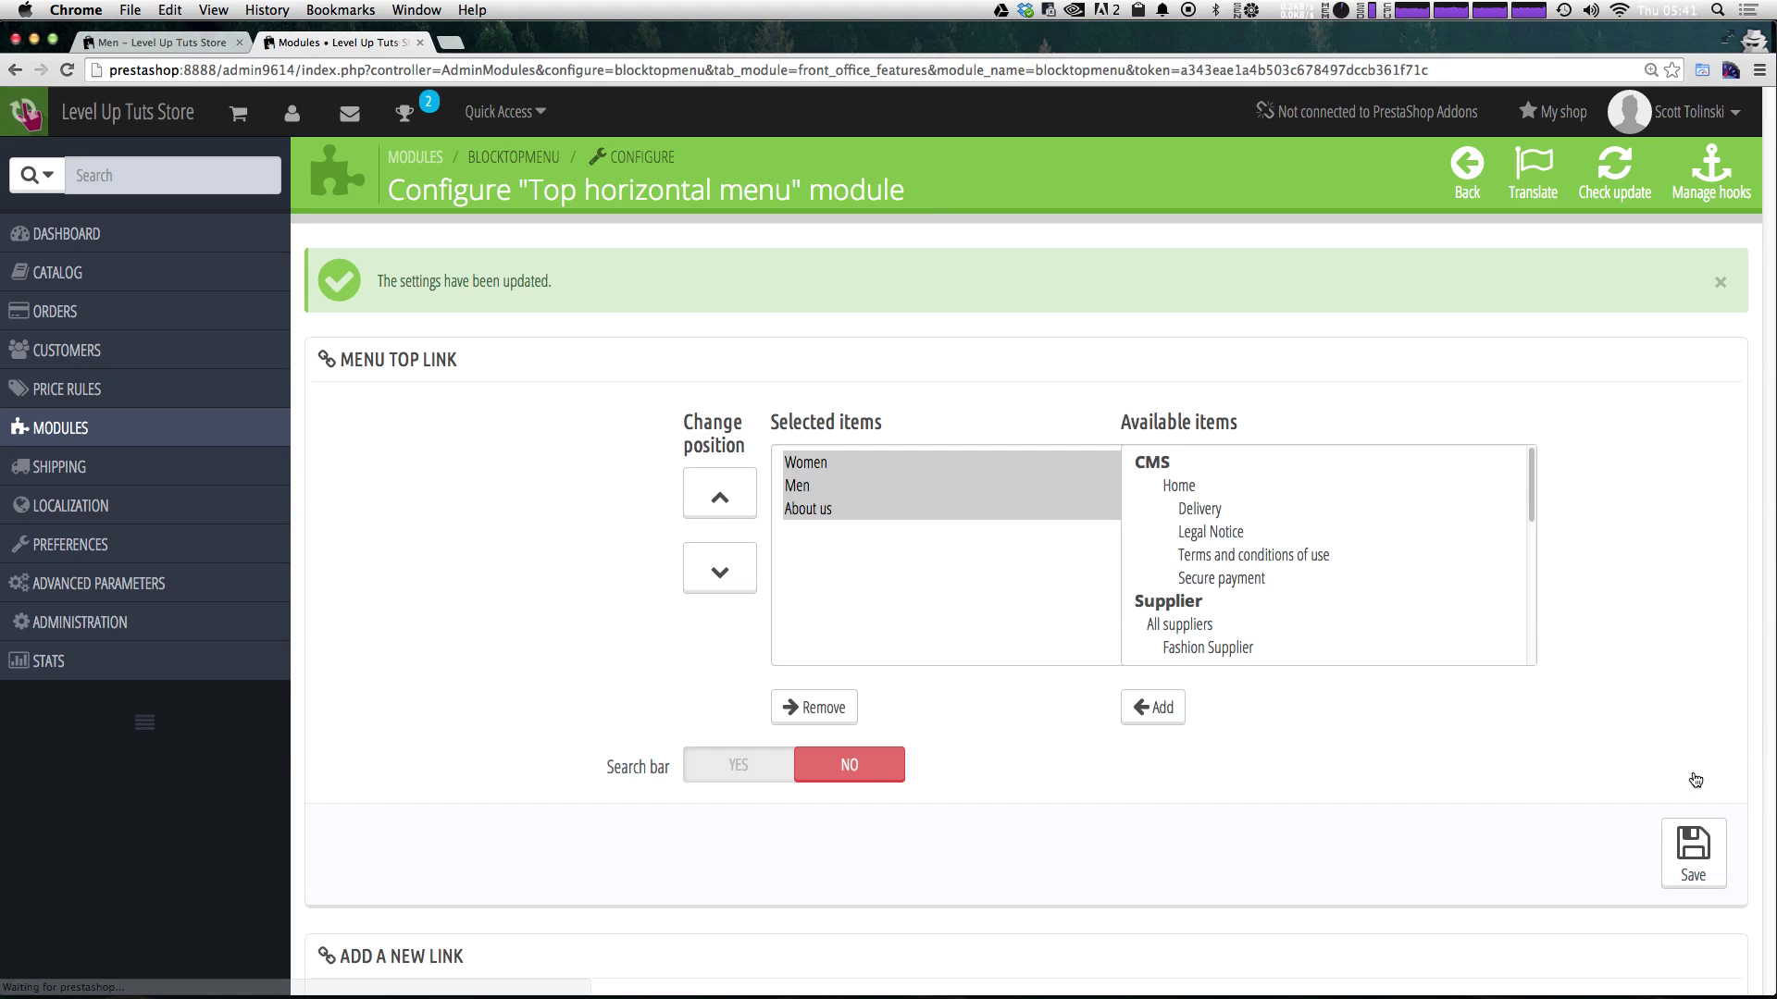
scroll(1208, 694, "down", 3)
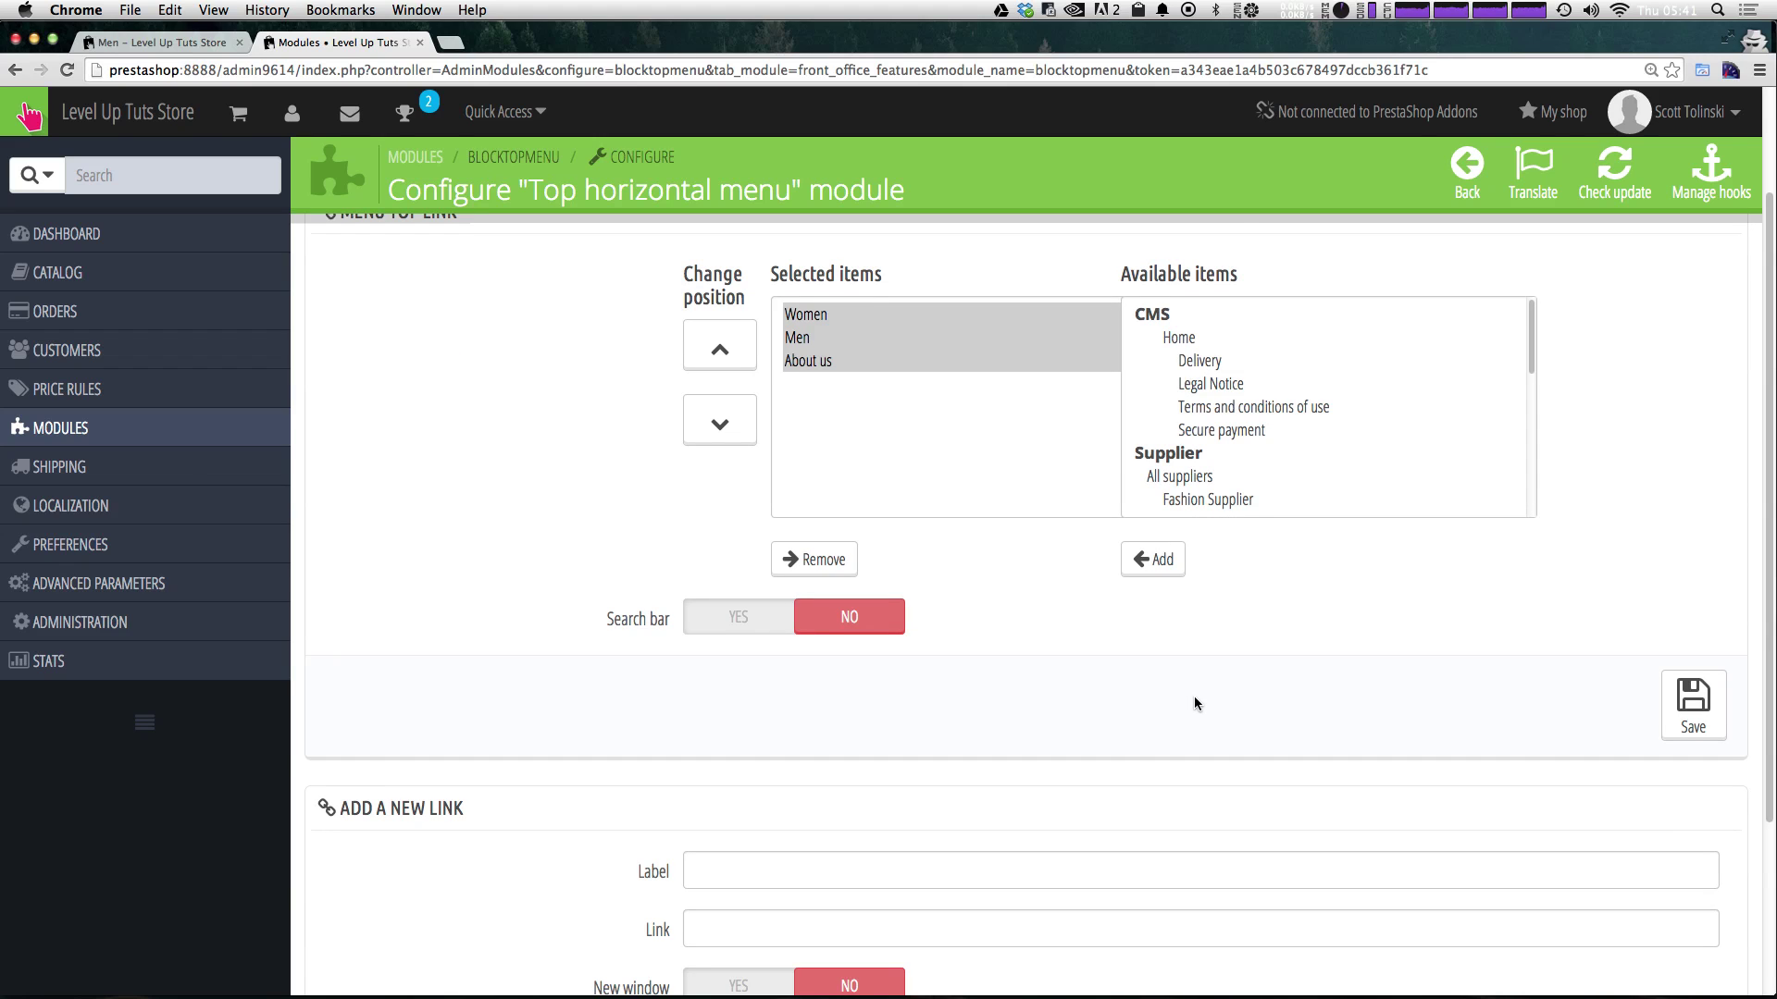
scroll(1184, 676, "down", 3)
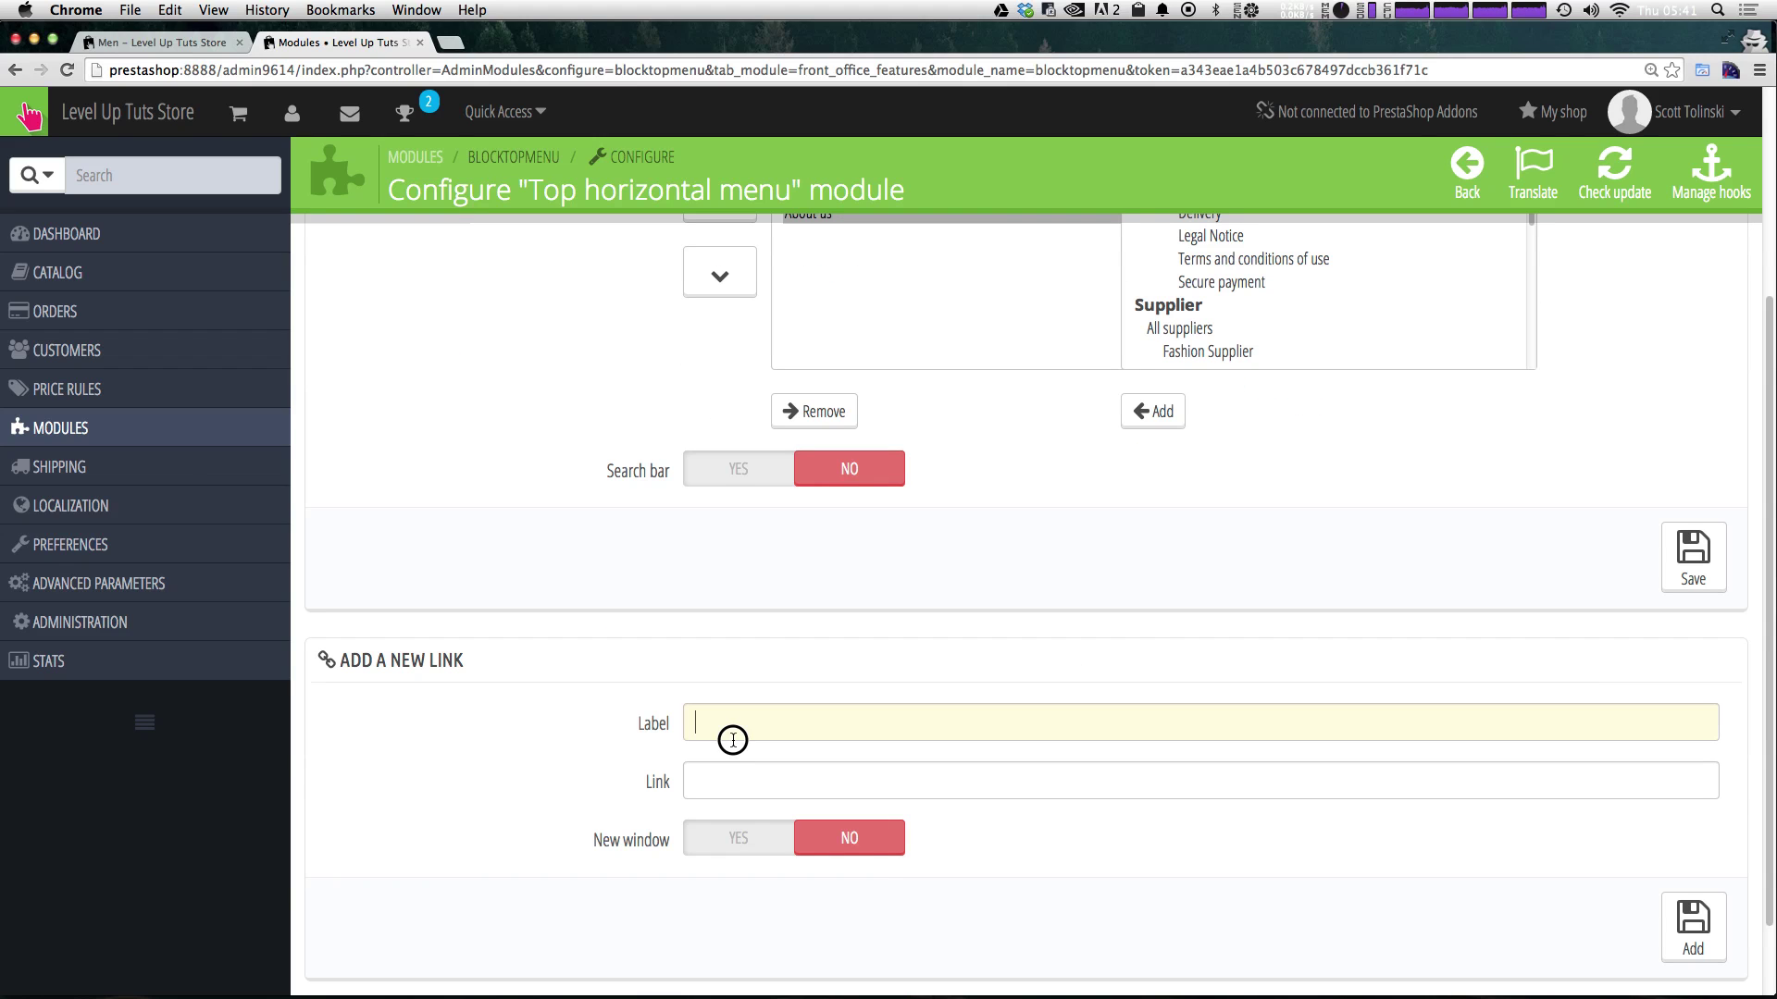
left_click(783, 789)
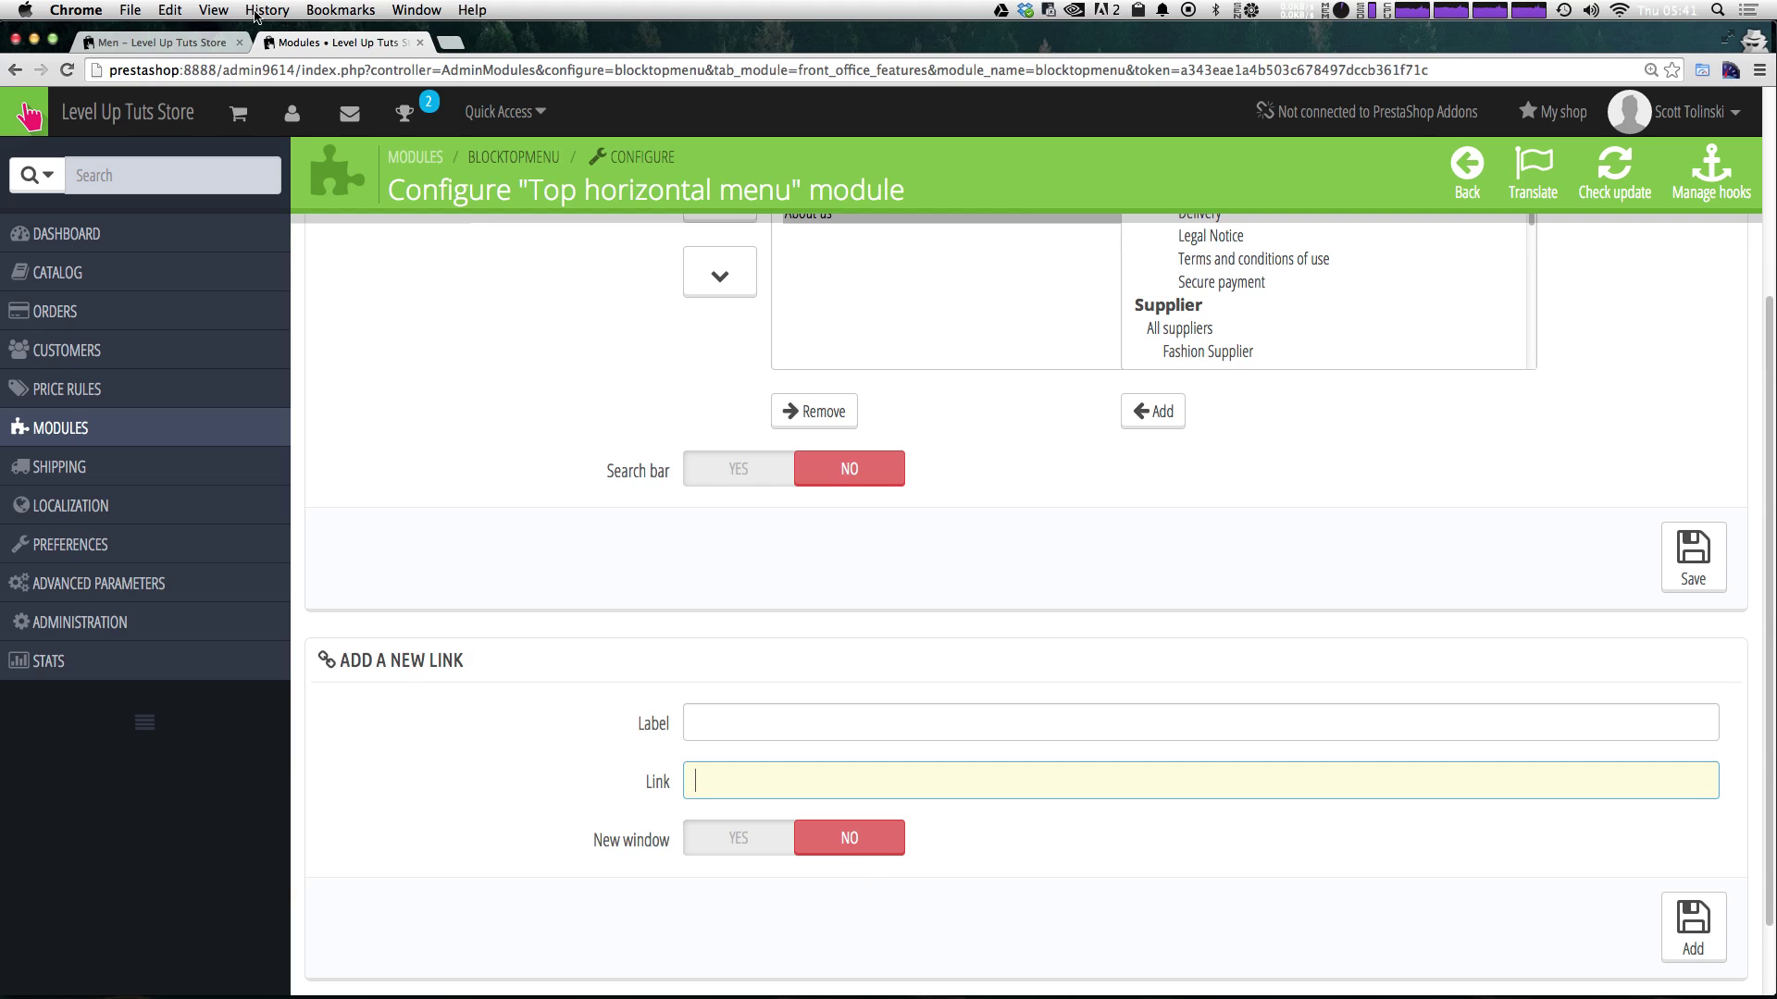
left_click(195, 44)
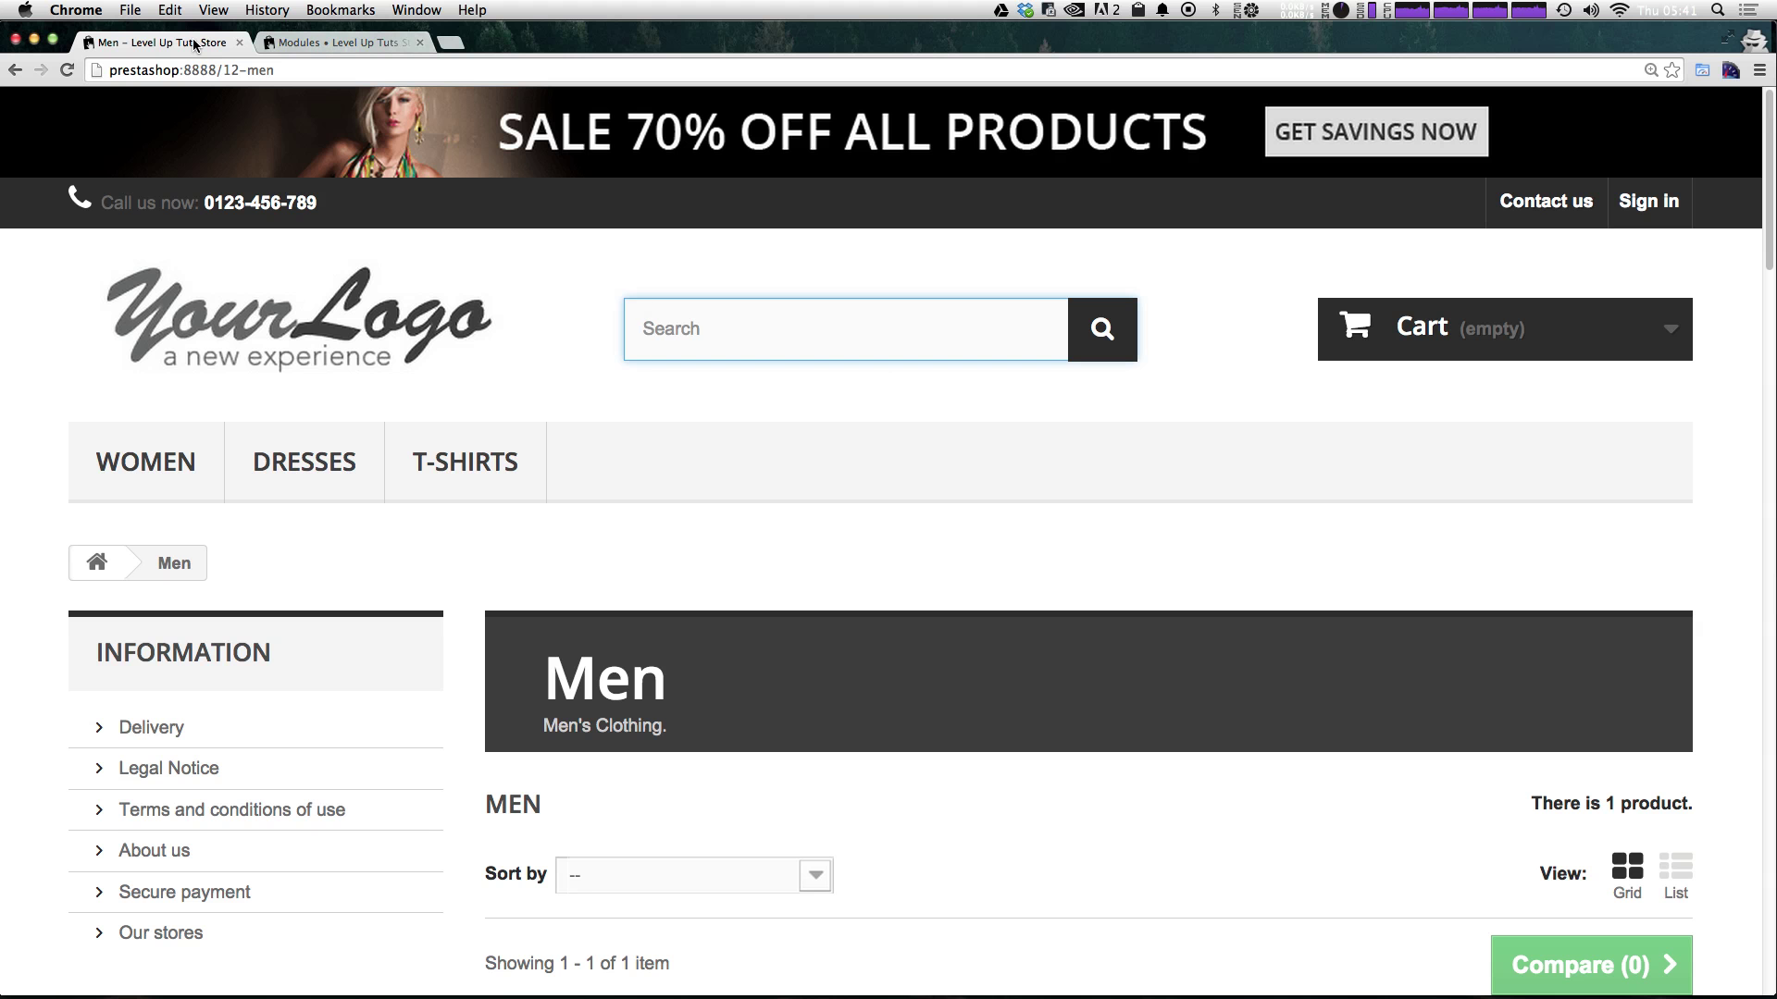
- Reload the storefront, then visit the About us and Men pages from the top menu
key("super+r")
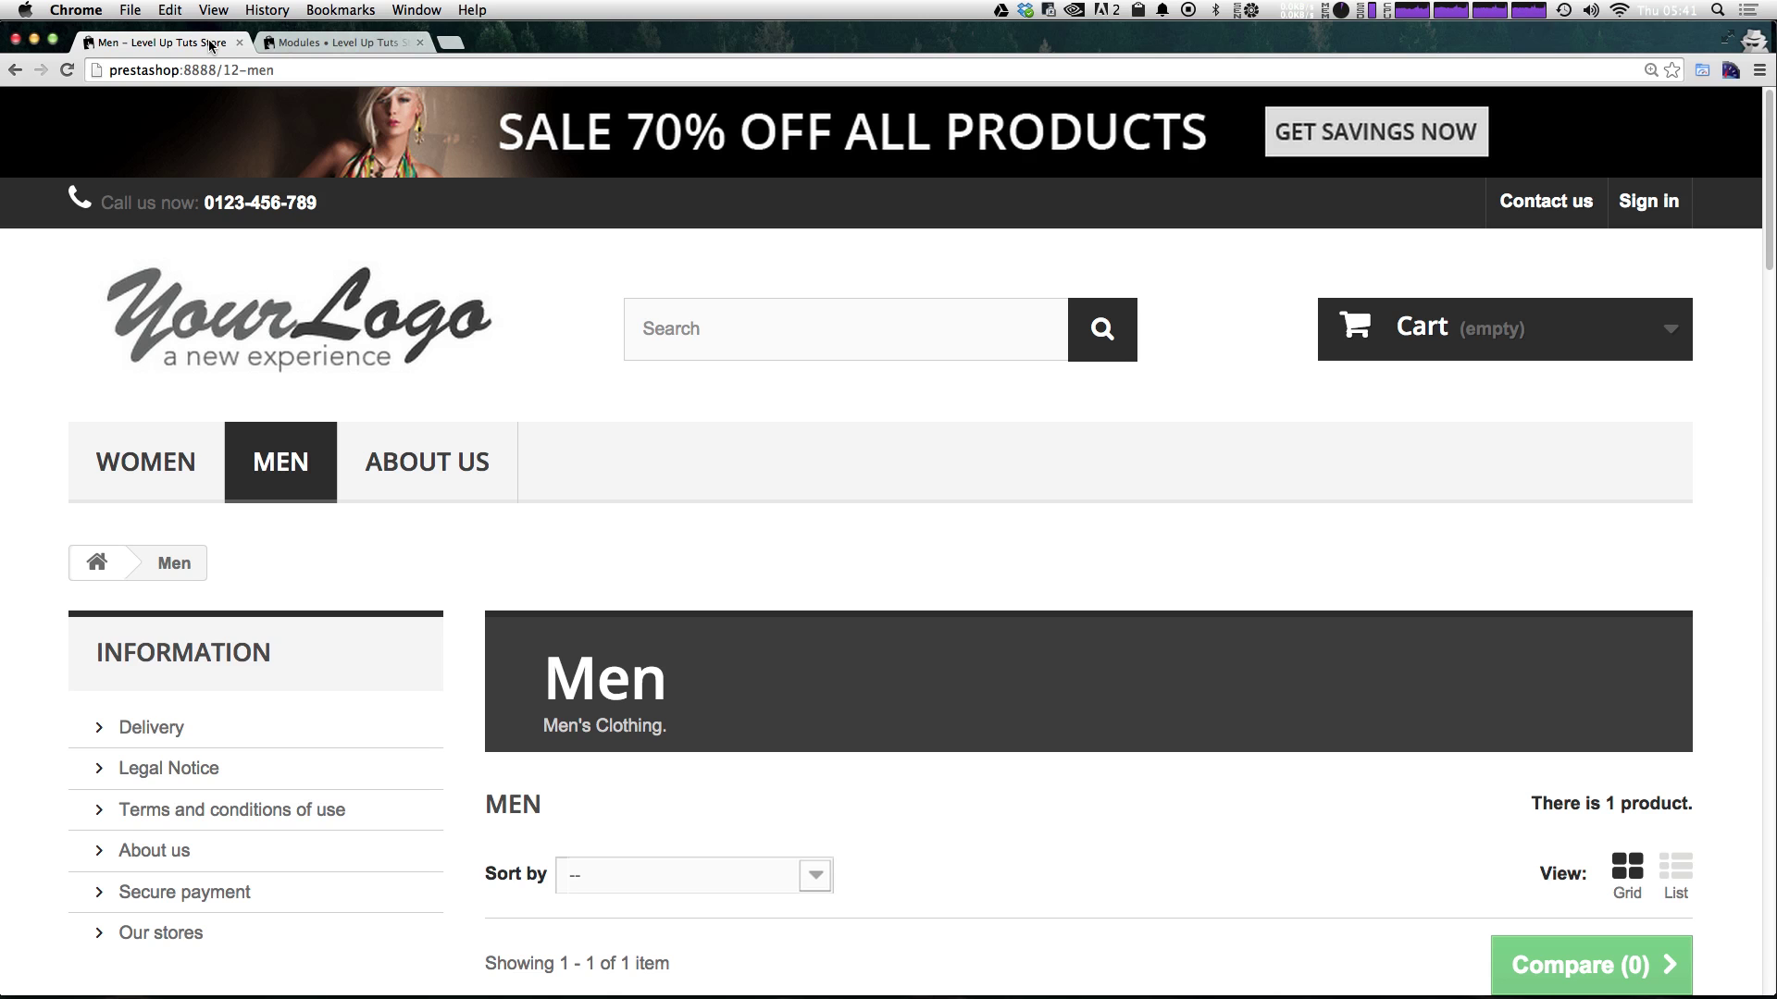
mouse_move(148, 463)
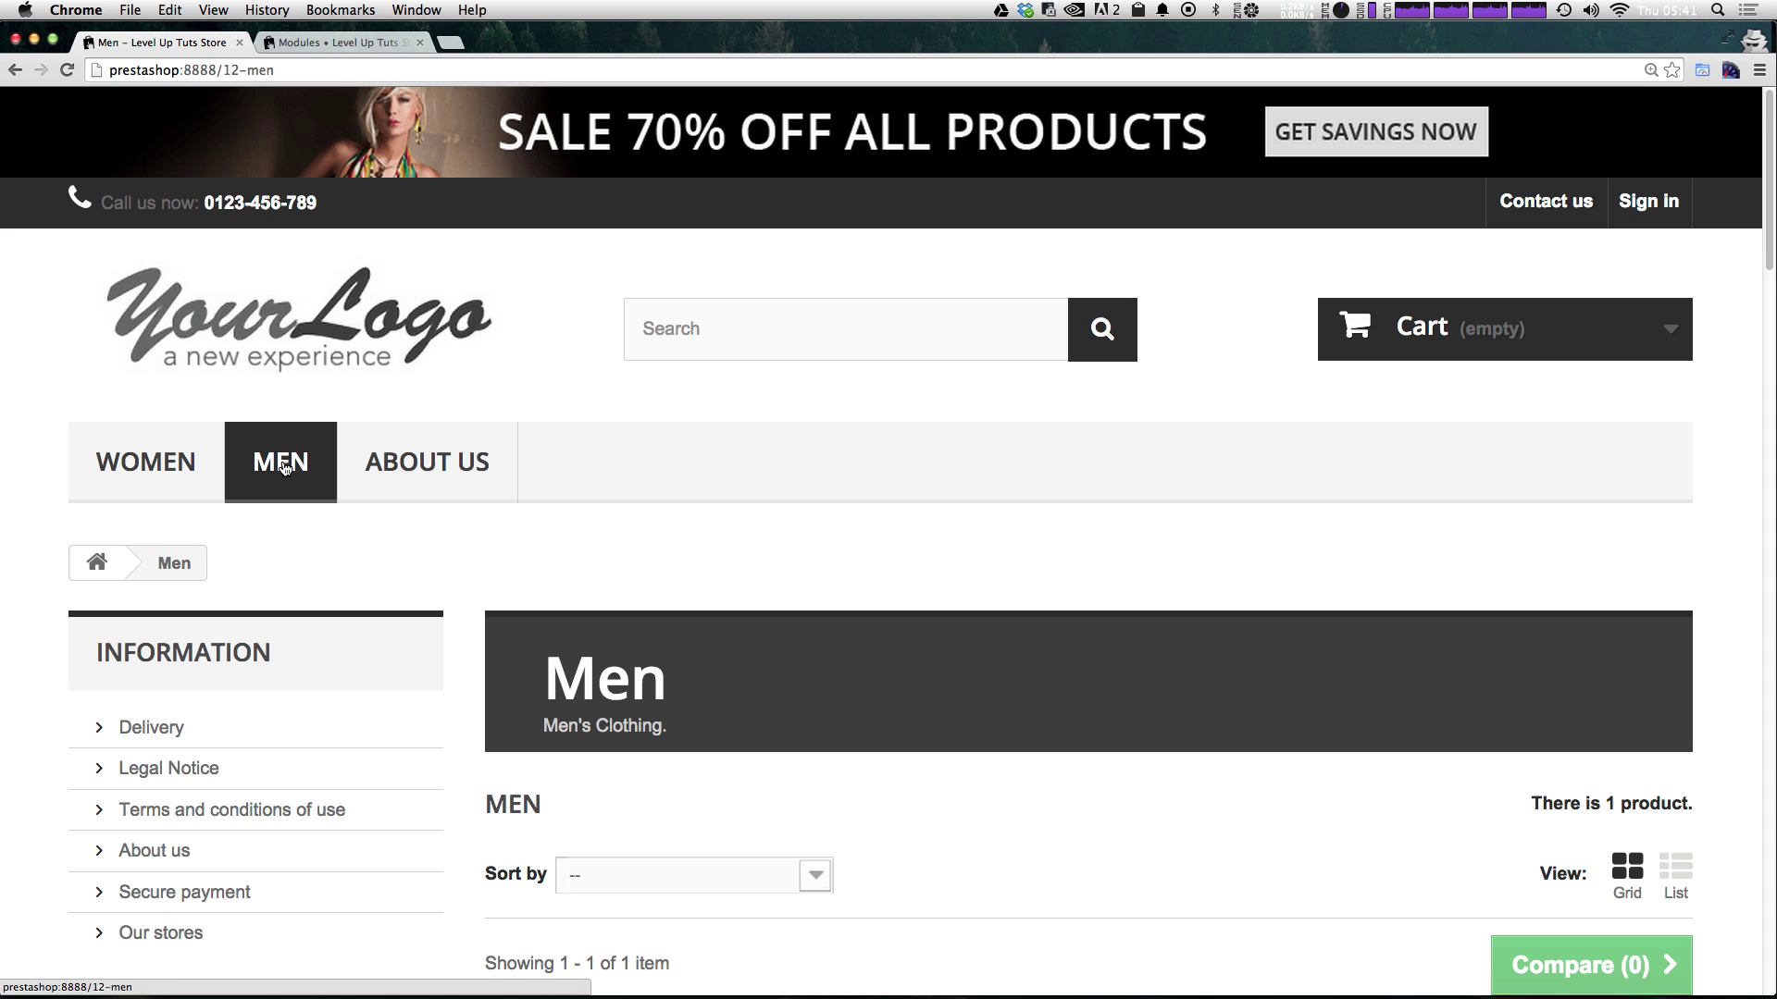
left_click(360, 464)
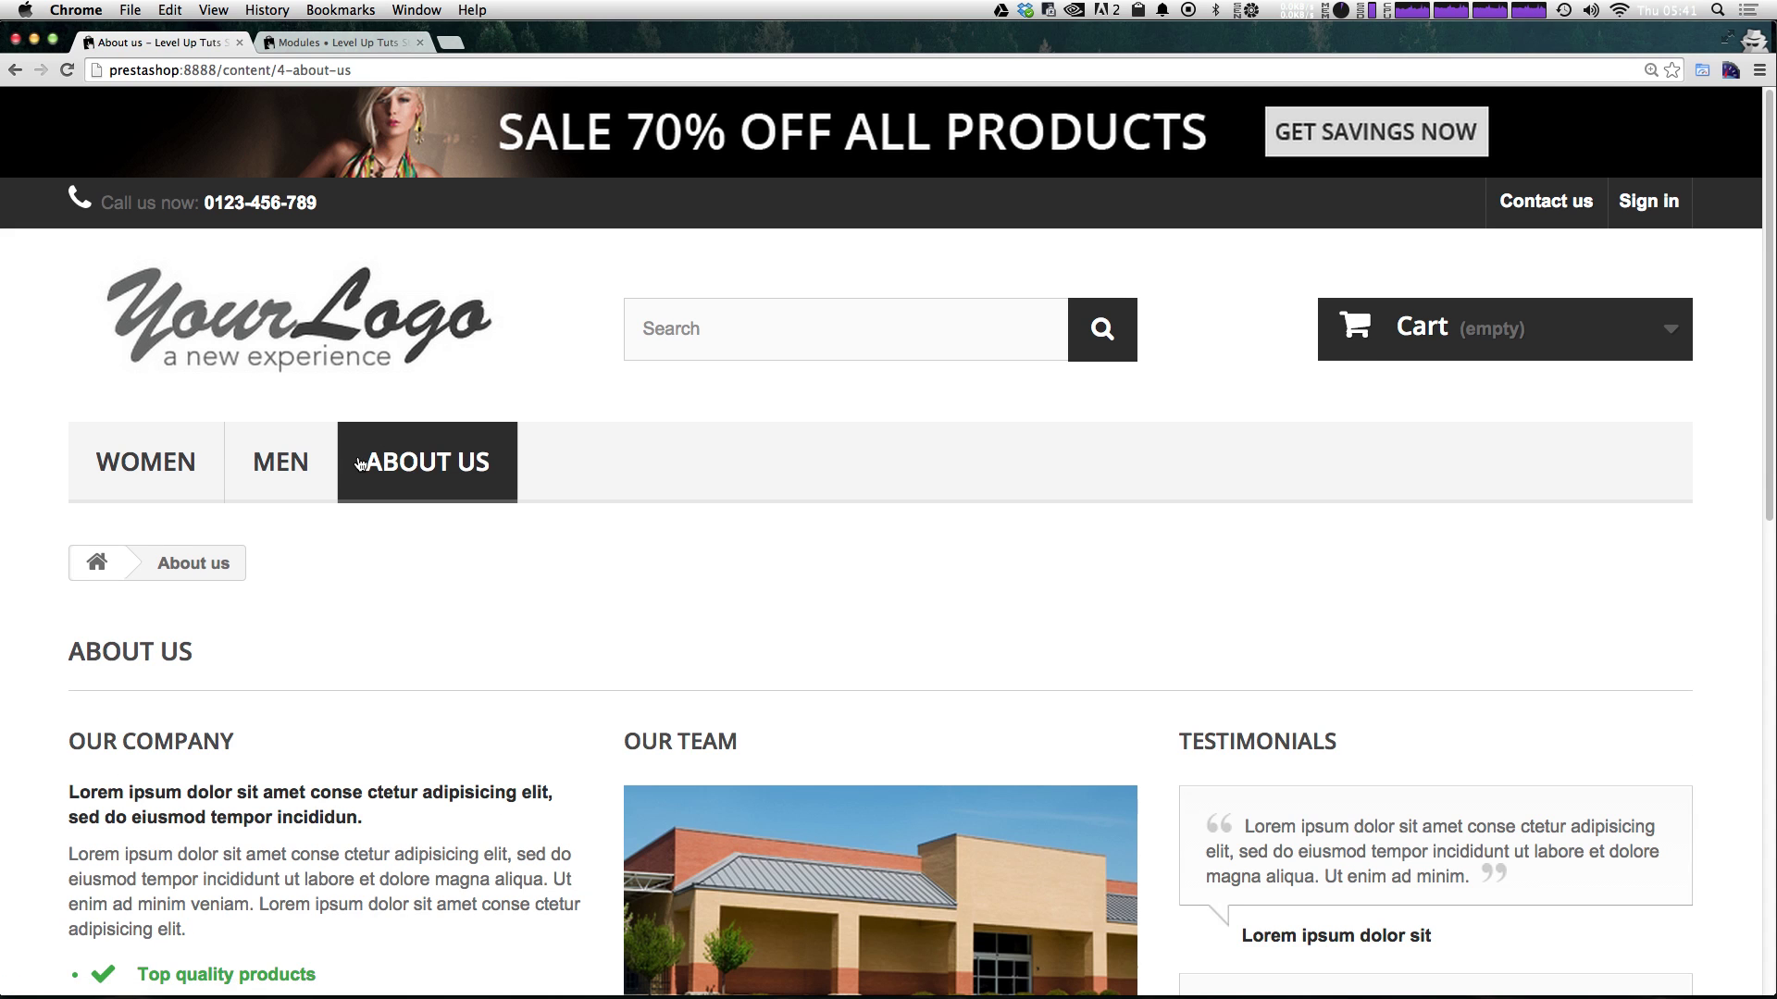
left_click(305, 463)
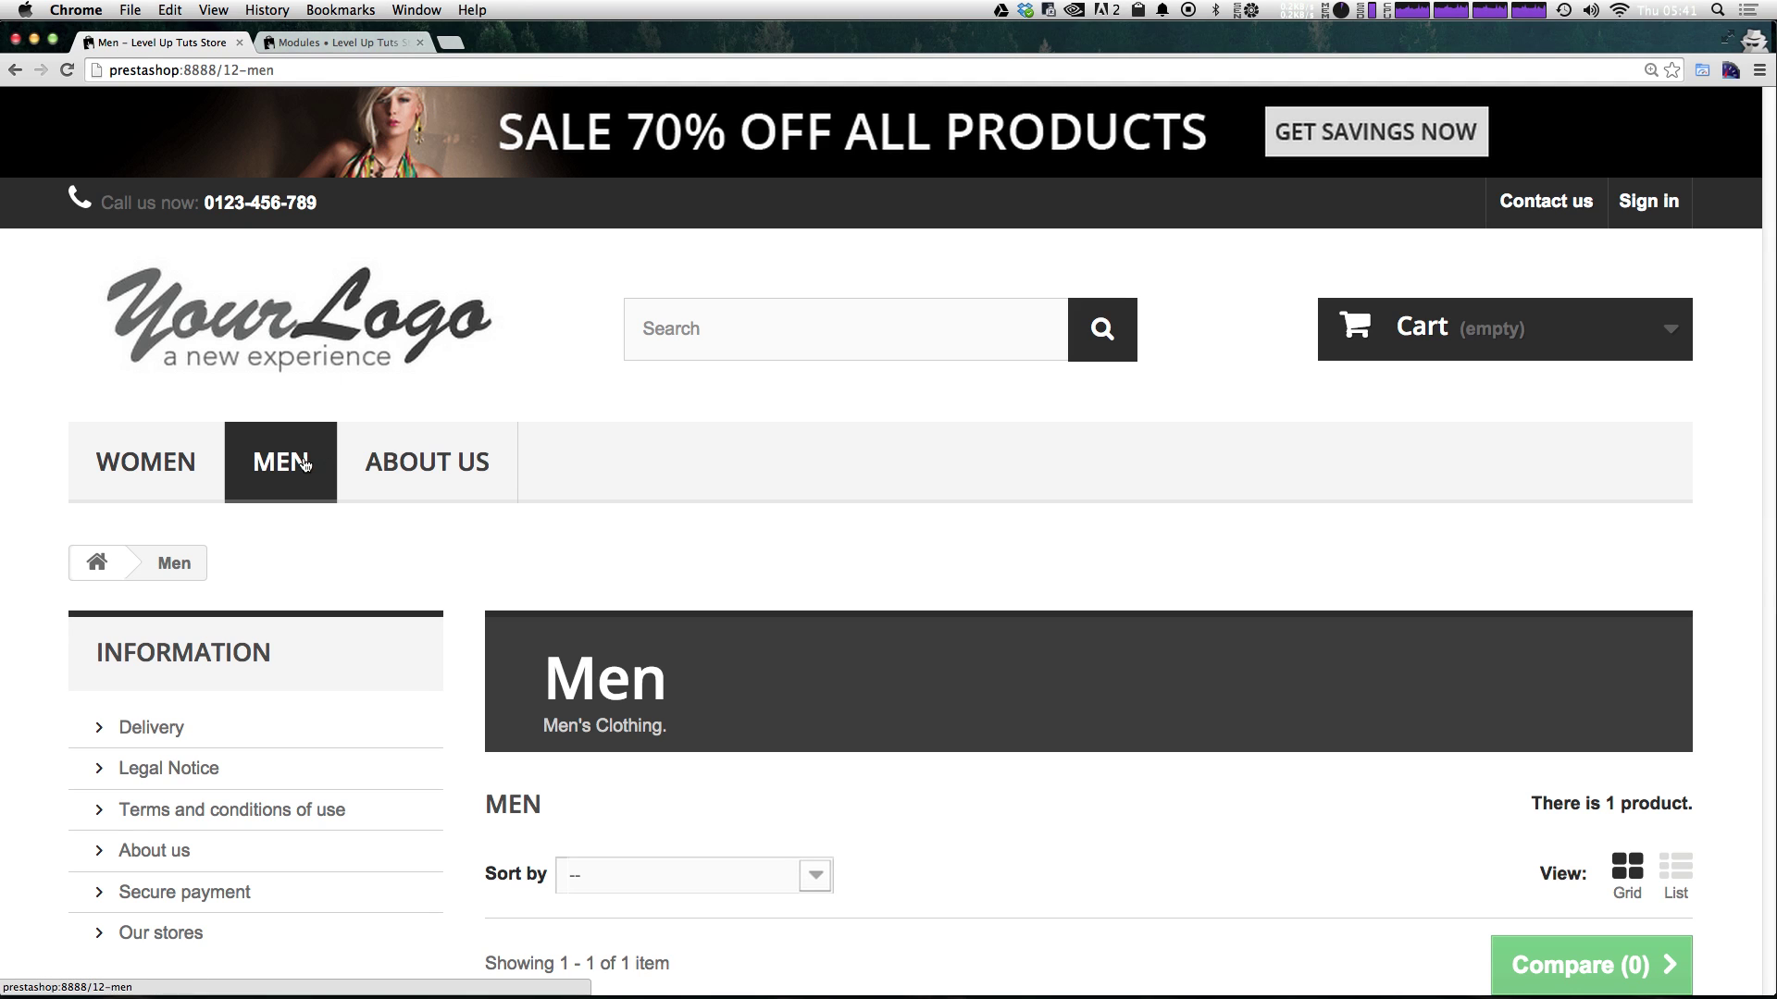
- Start a new category in Catalog > Categories named T-Shirts with Men as parent
left_click(317, 44)
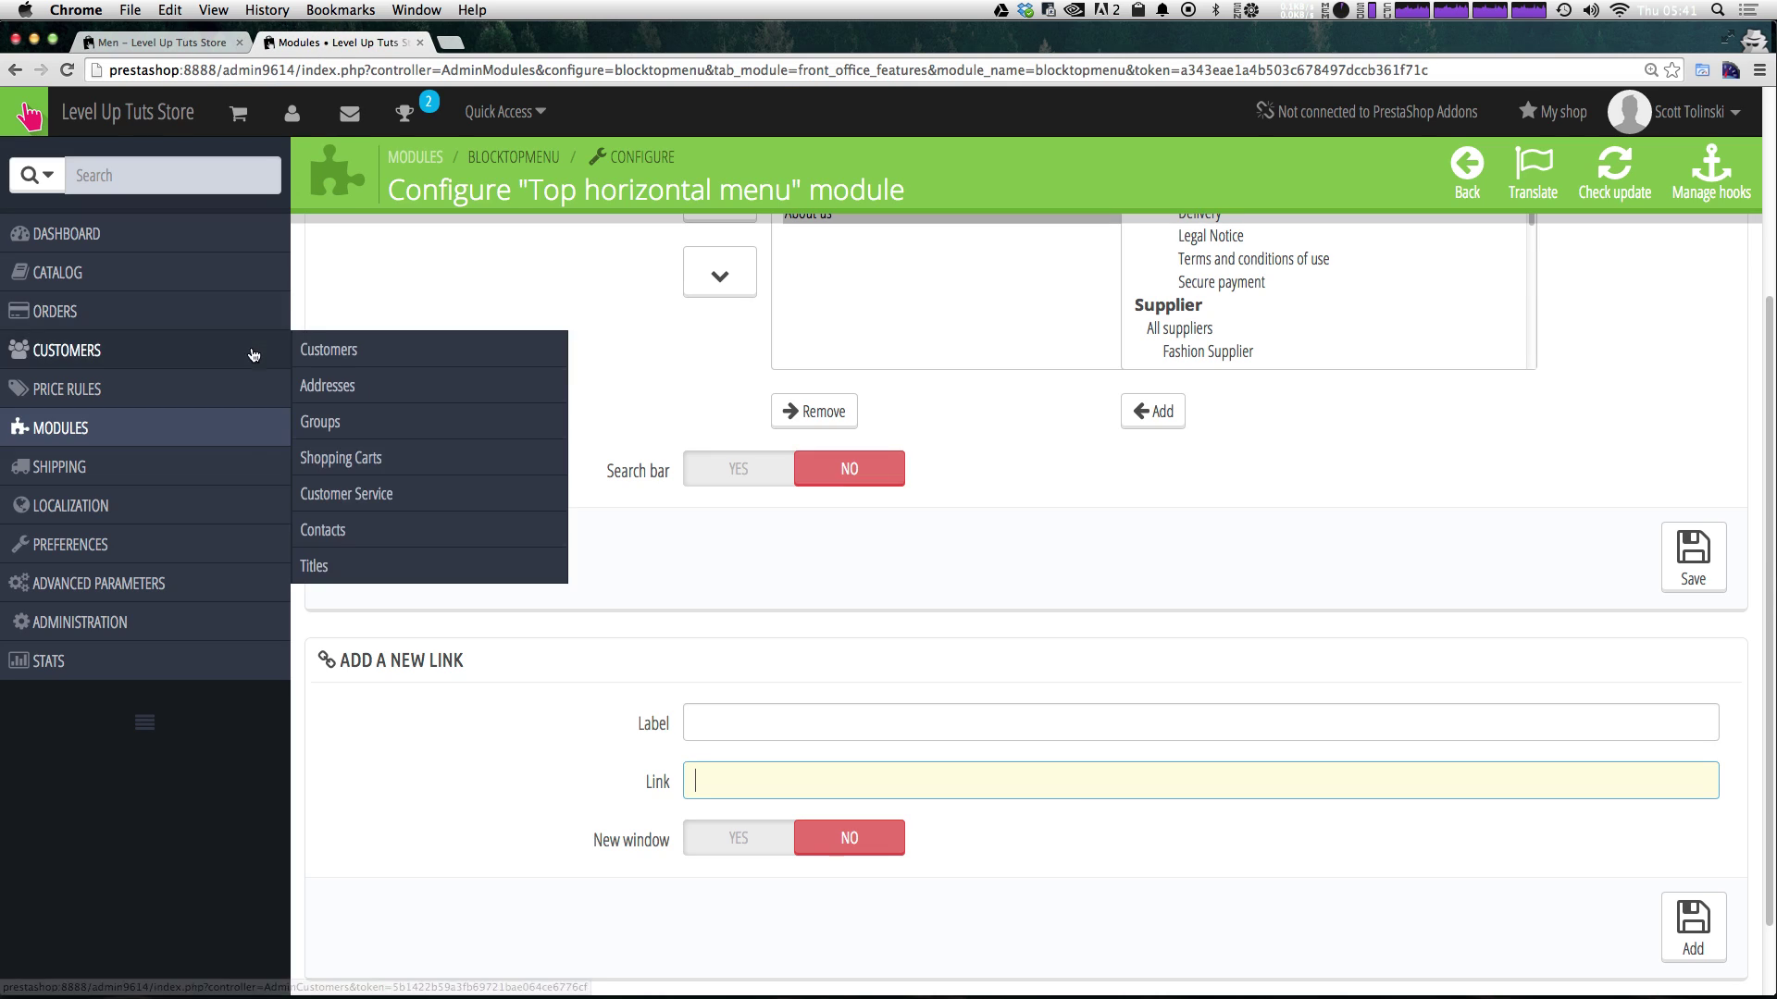
mouse_move(92, 278)
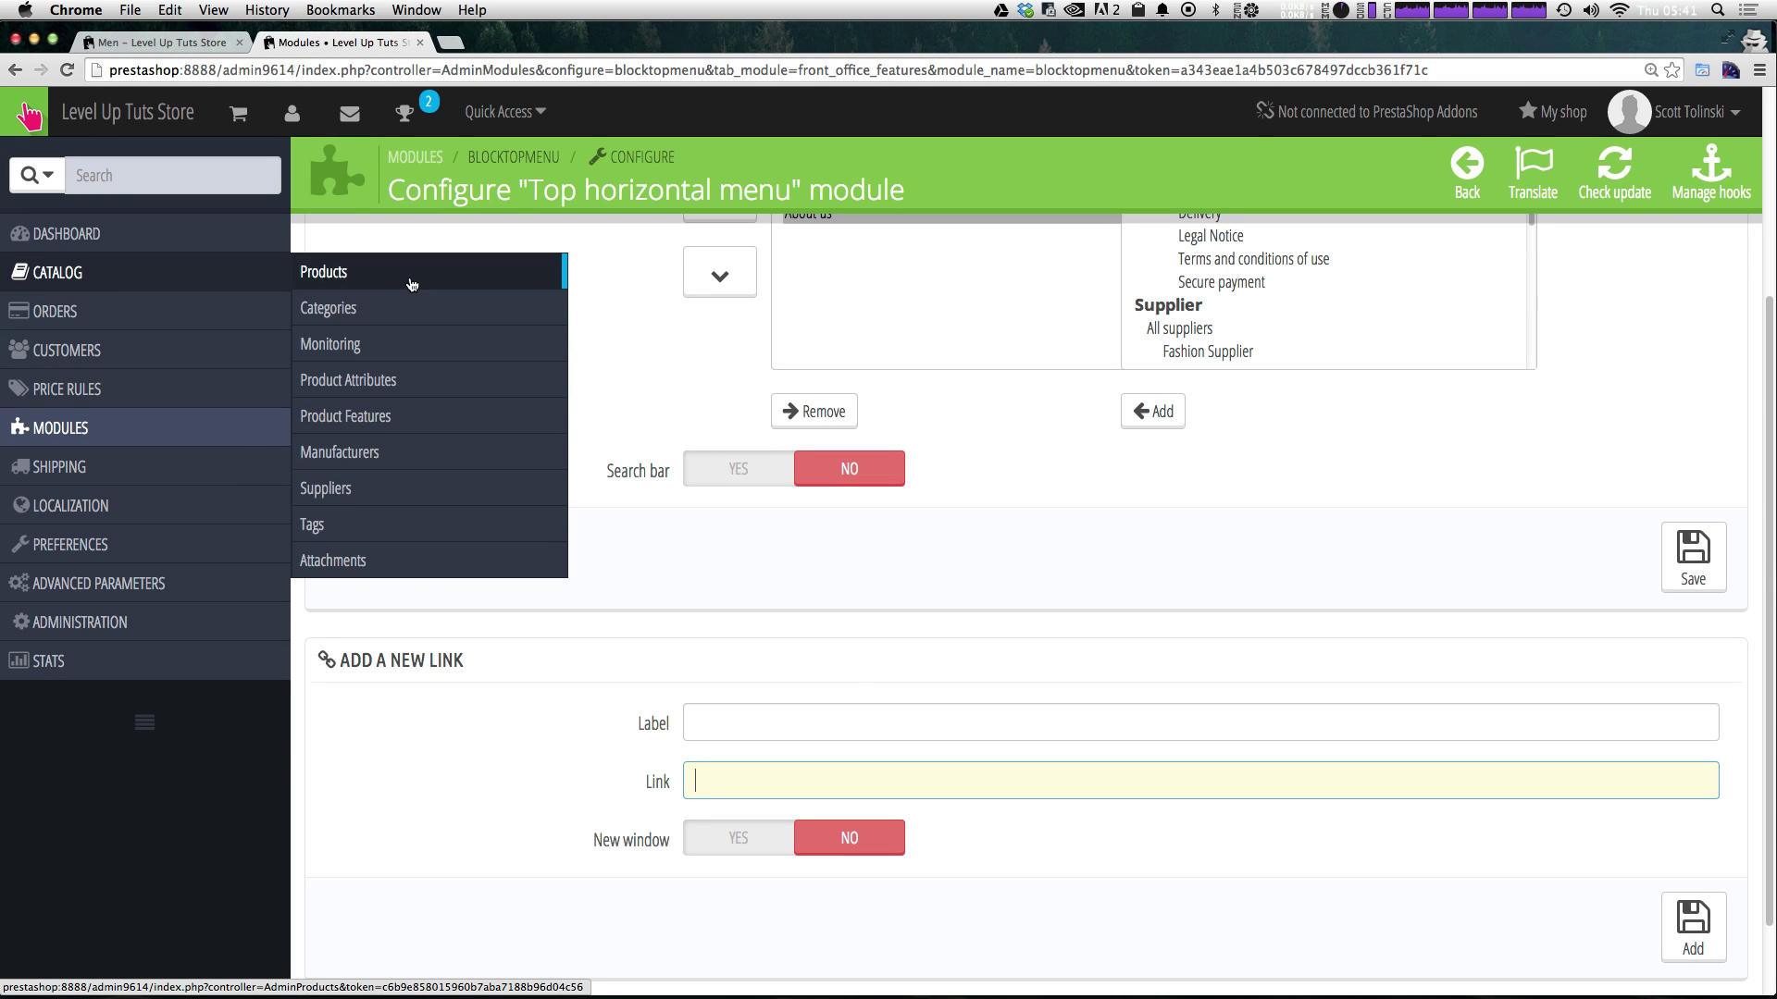
left_click(389, 308)
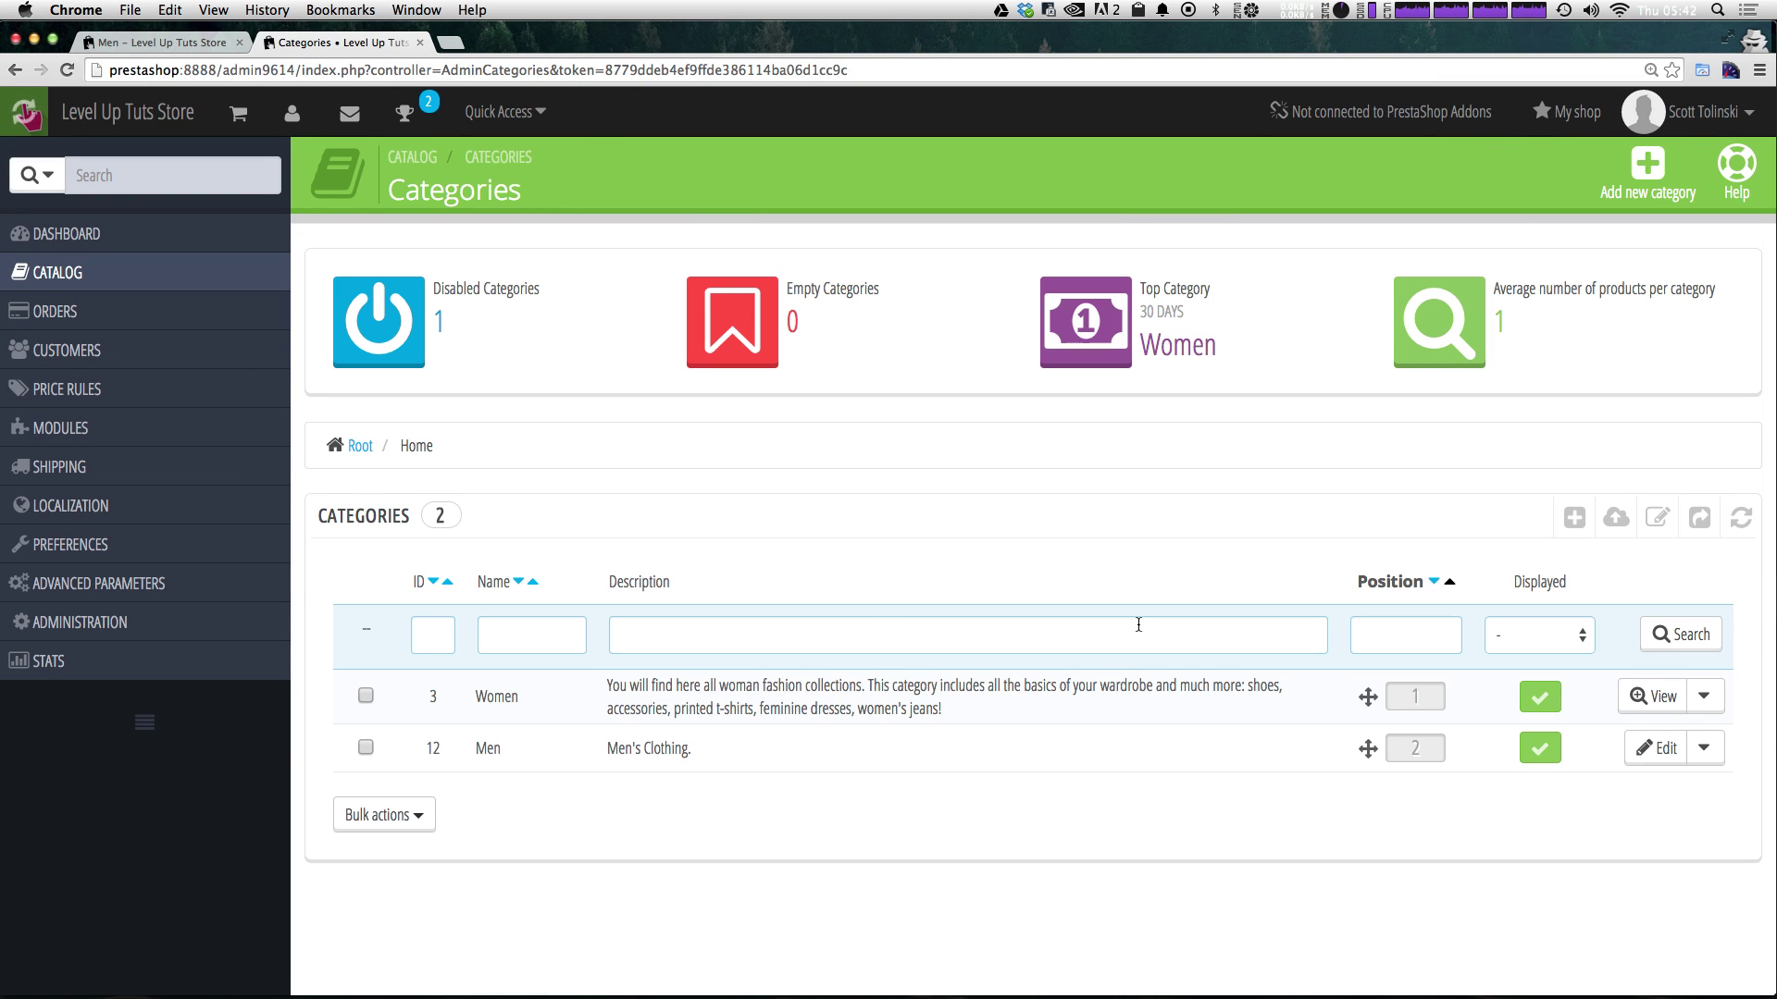
left_click(1618, 163)
left_click(953, 328)
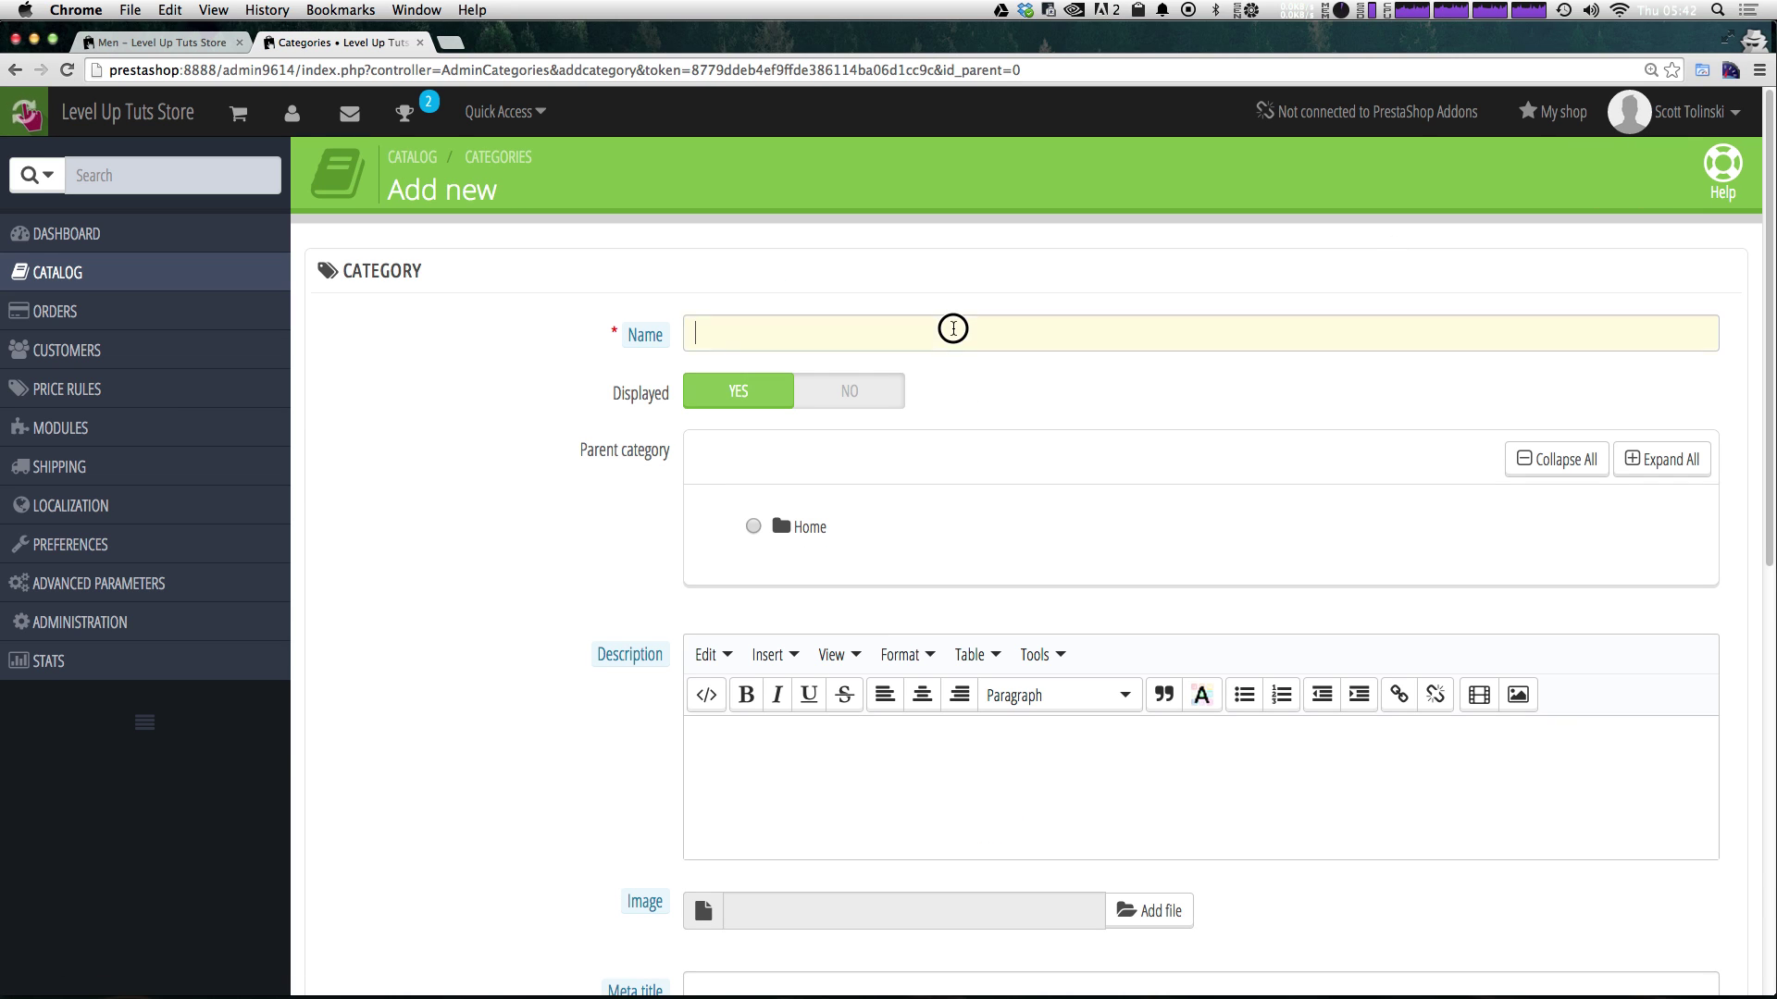
type("T")
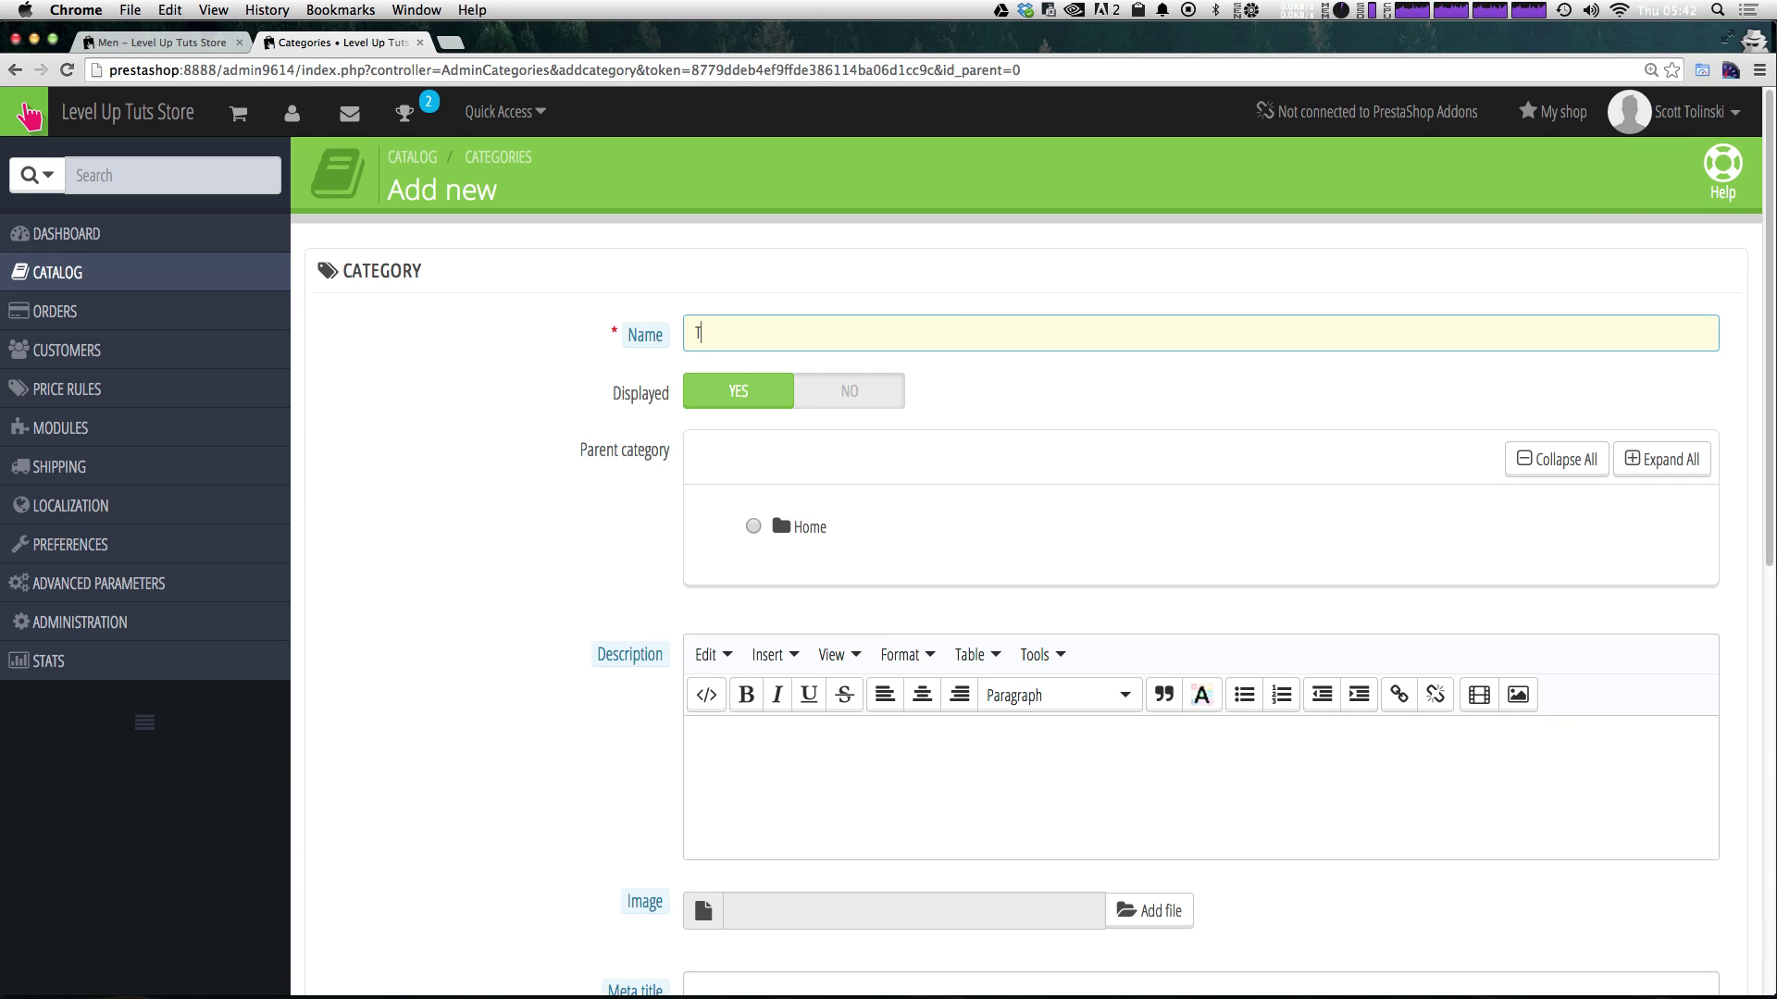
type("-Shirts")
left_click(765, 525)
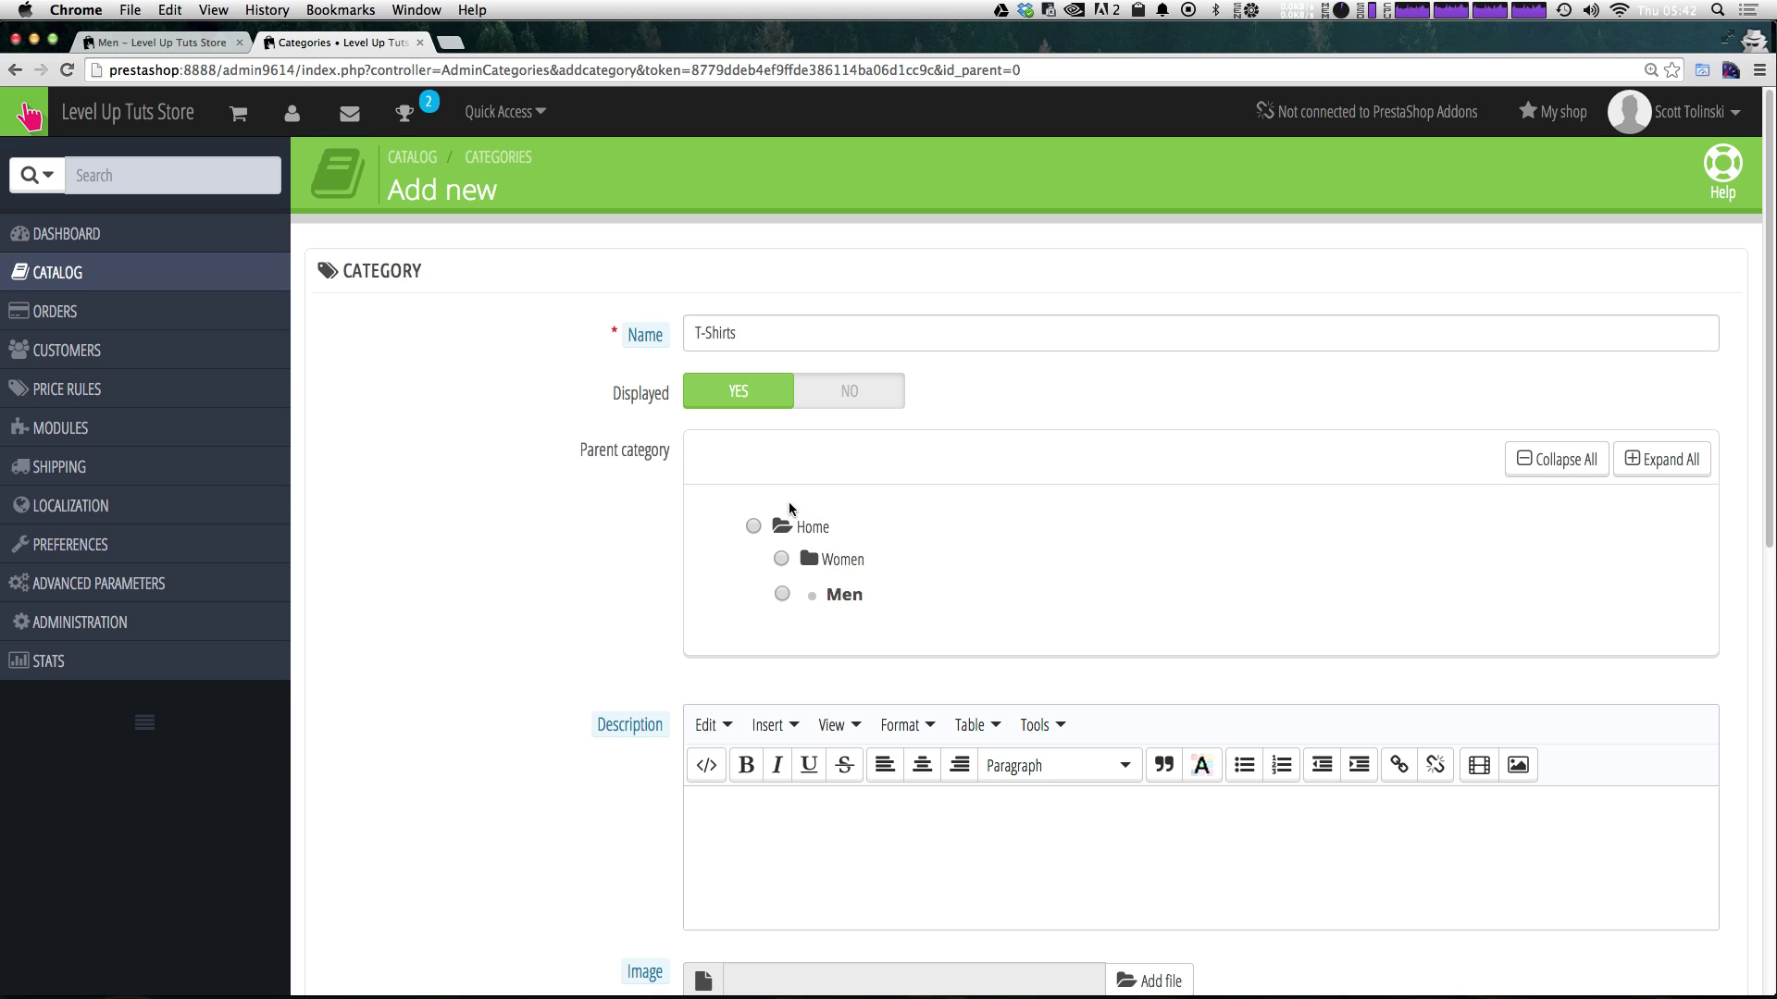
left_click(783, 595)
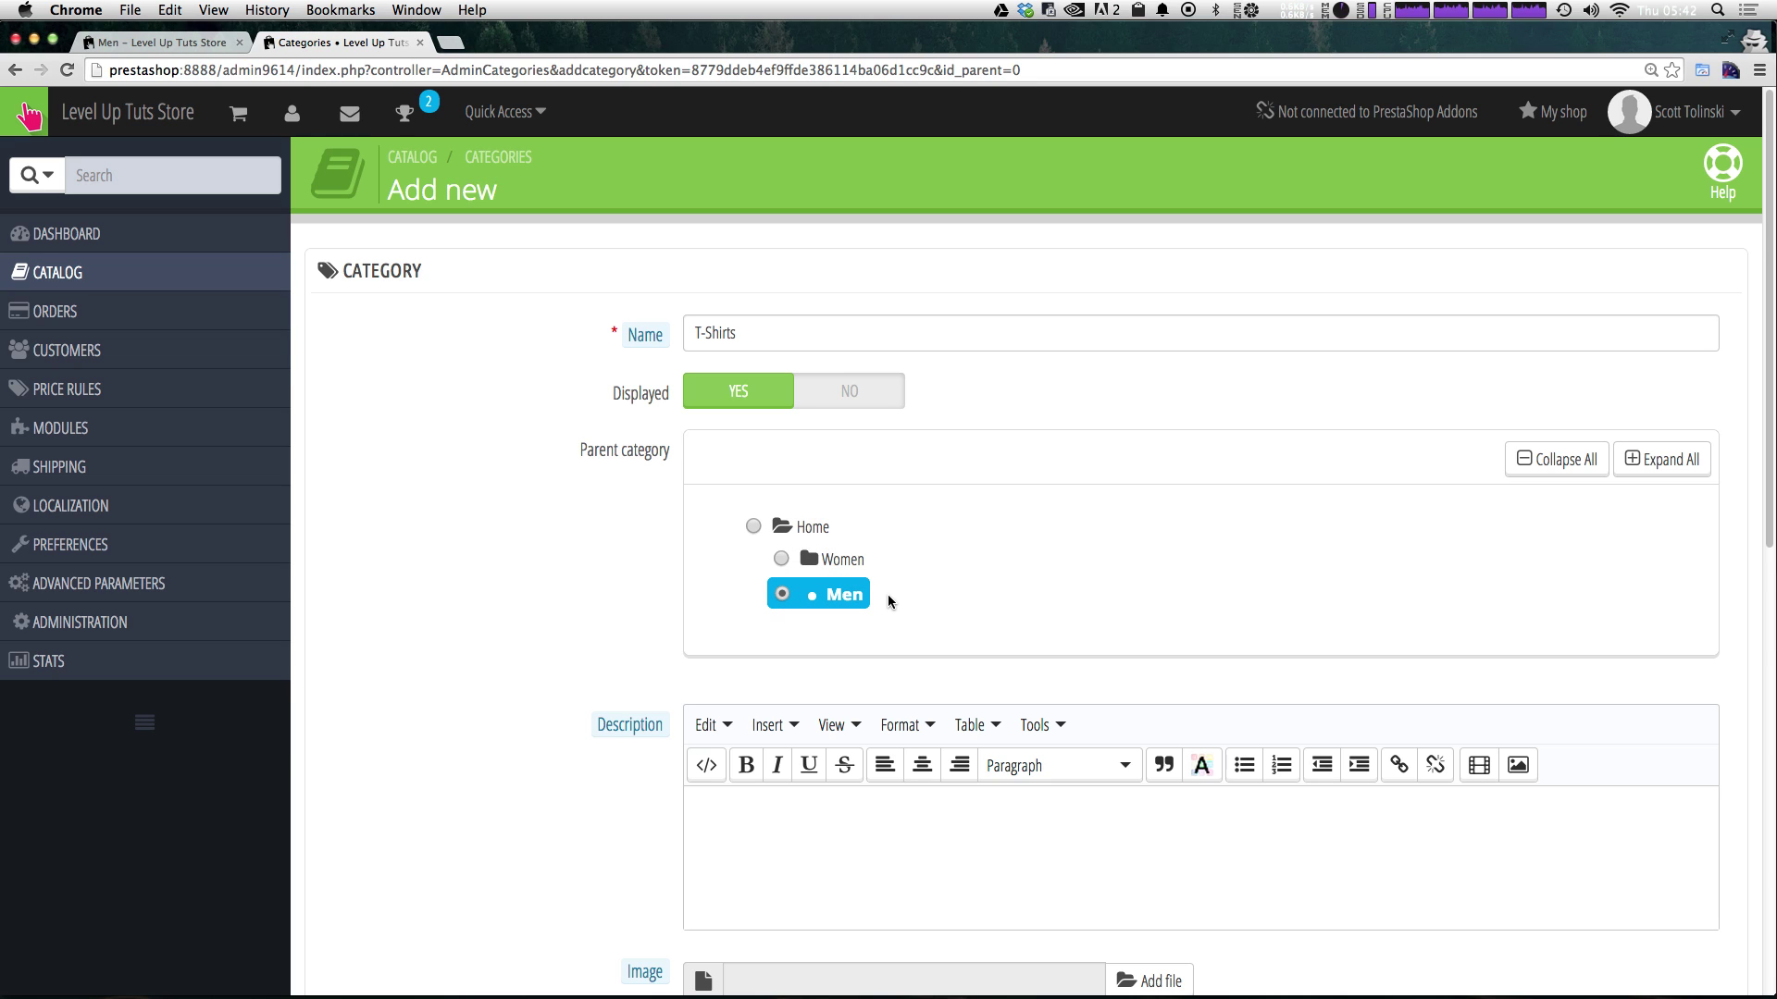
- Give the category the description "Men's T-shirts" and save it
scroll(837, 583, "down", 5)
left_click(826, 414)
type("Mens")
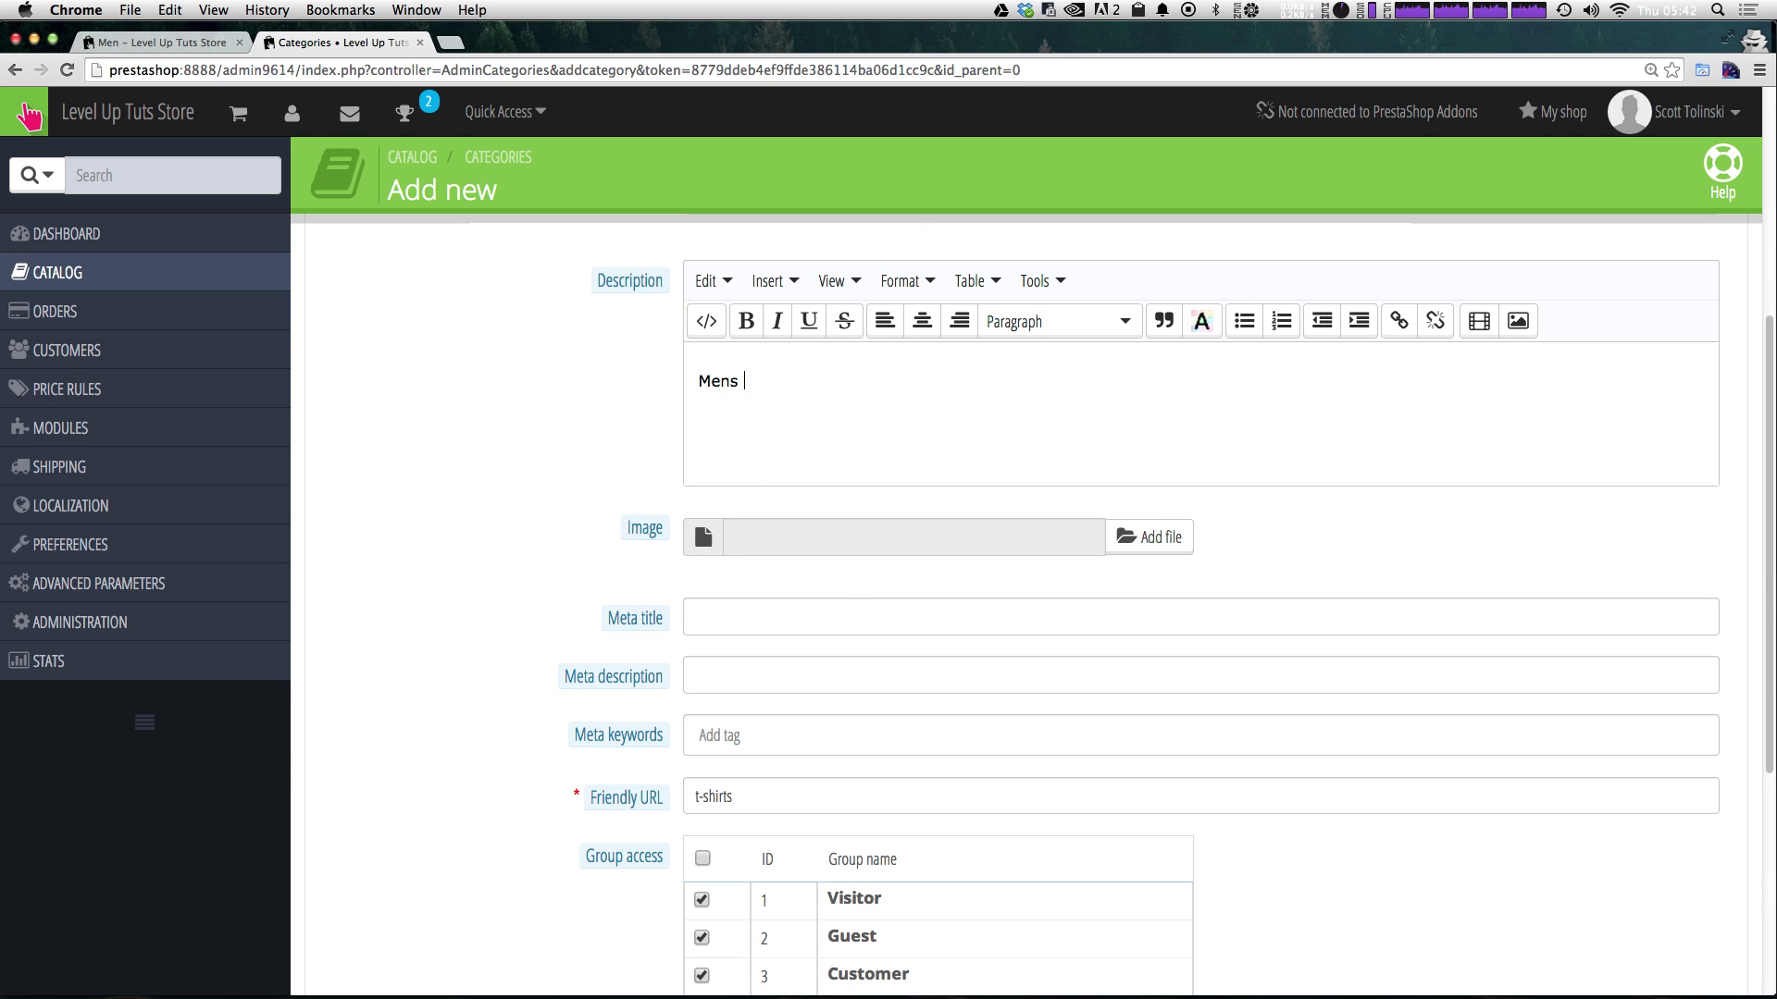
key("BackSpace")
type("'s T-shirts")
scroll(932, 706, "down", 3)
scroll(1629, 861, "down", 2)
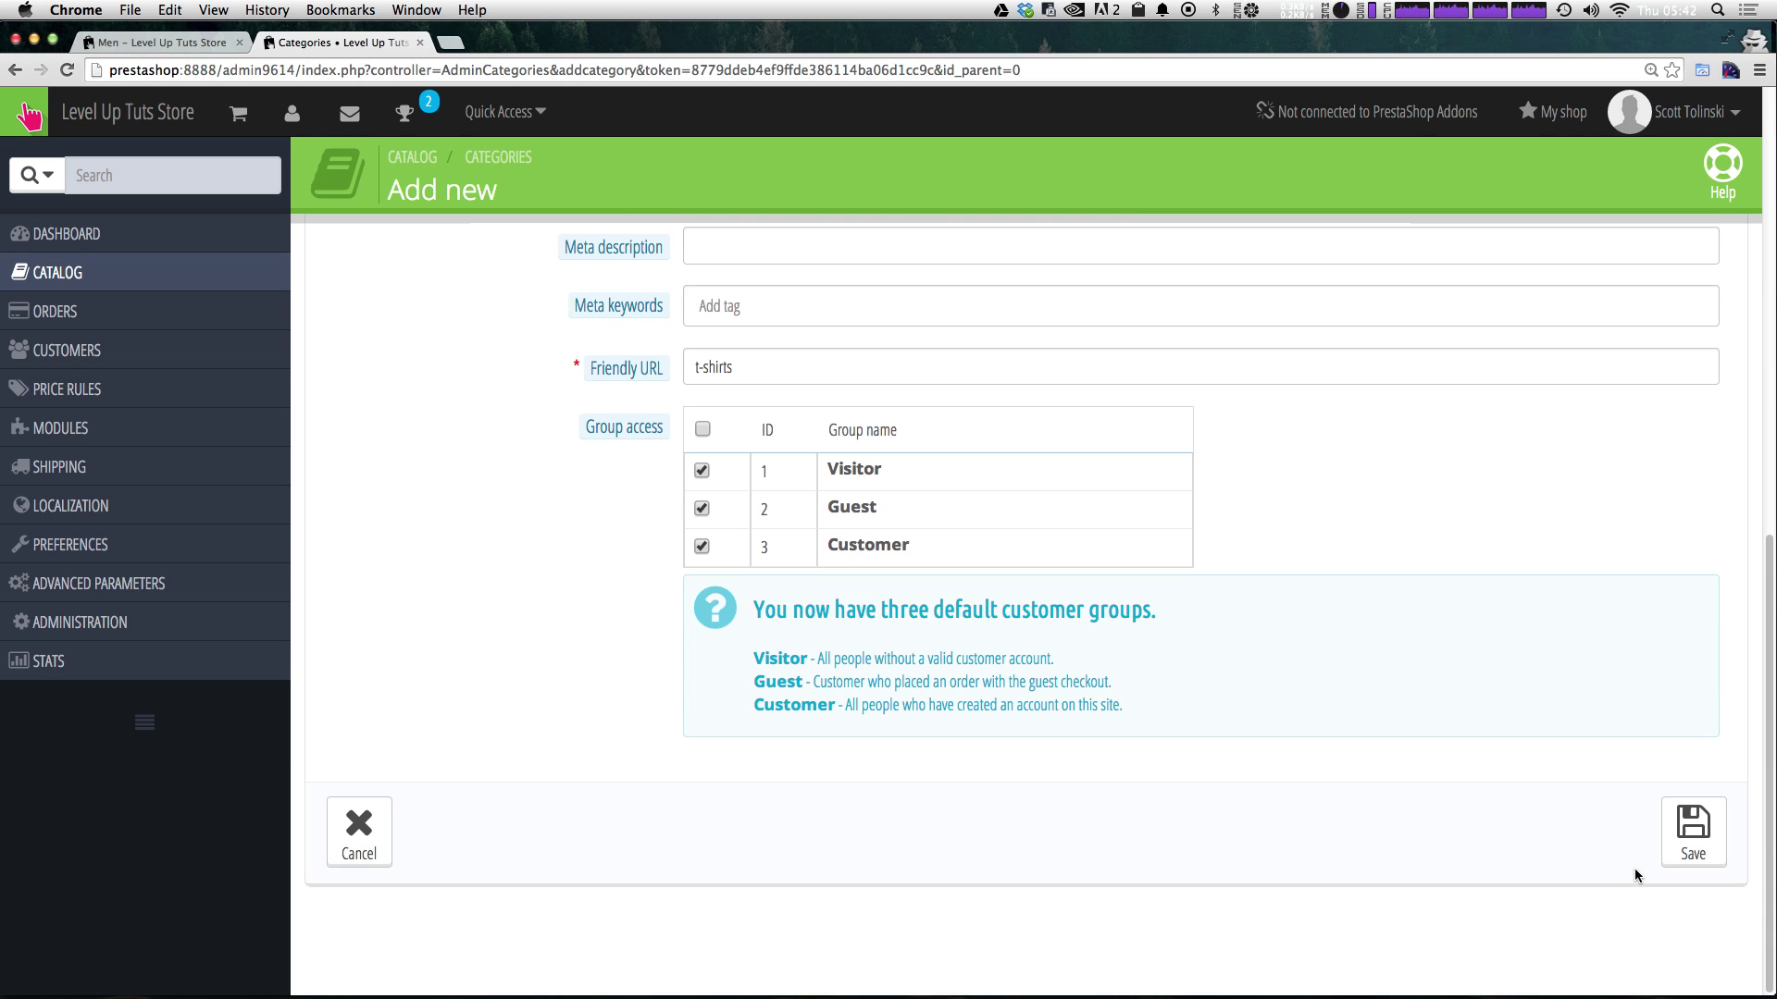
left_click(1692, 829)
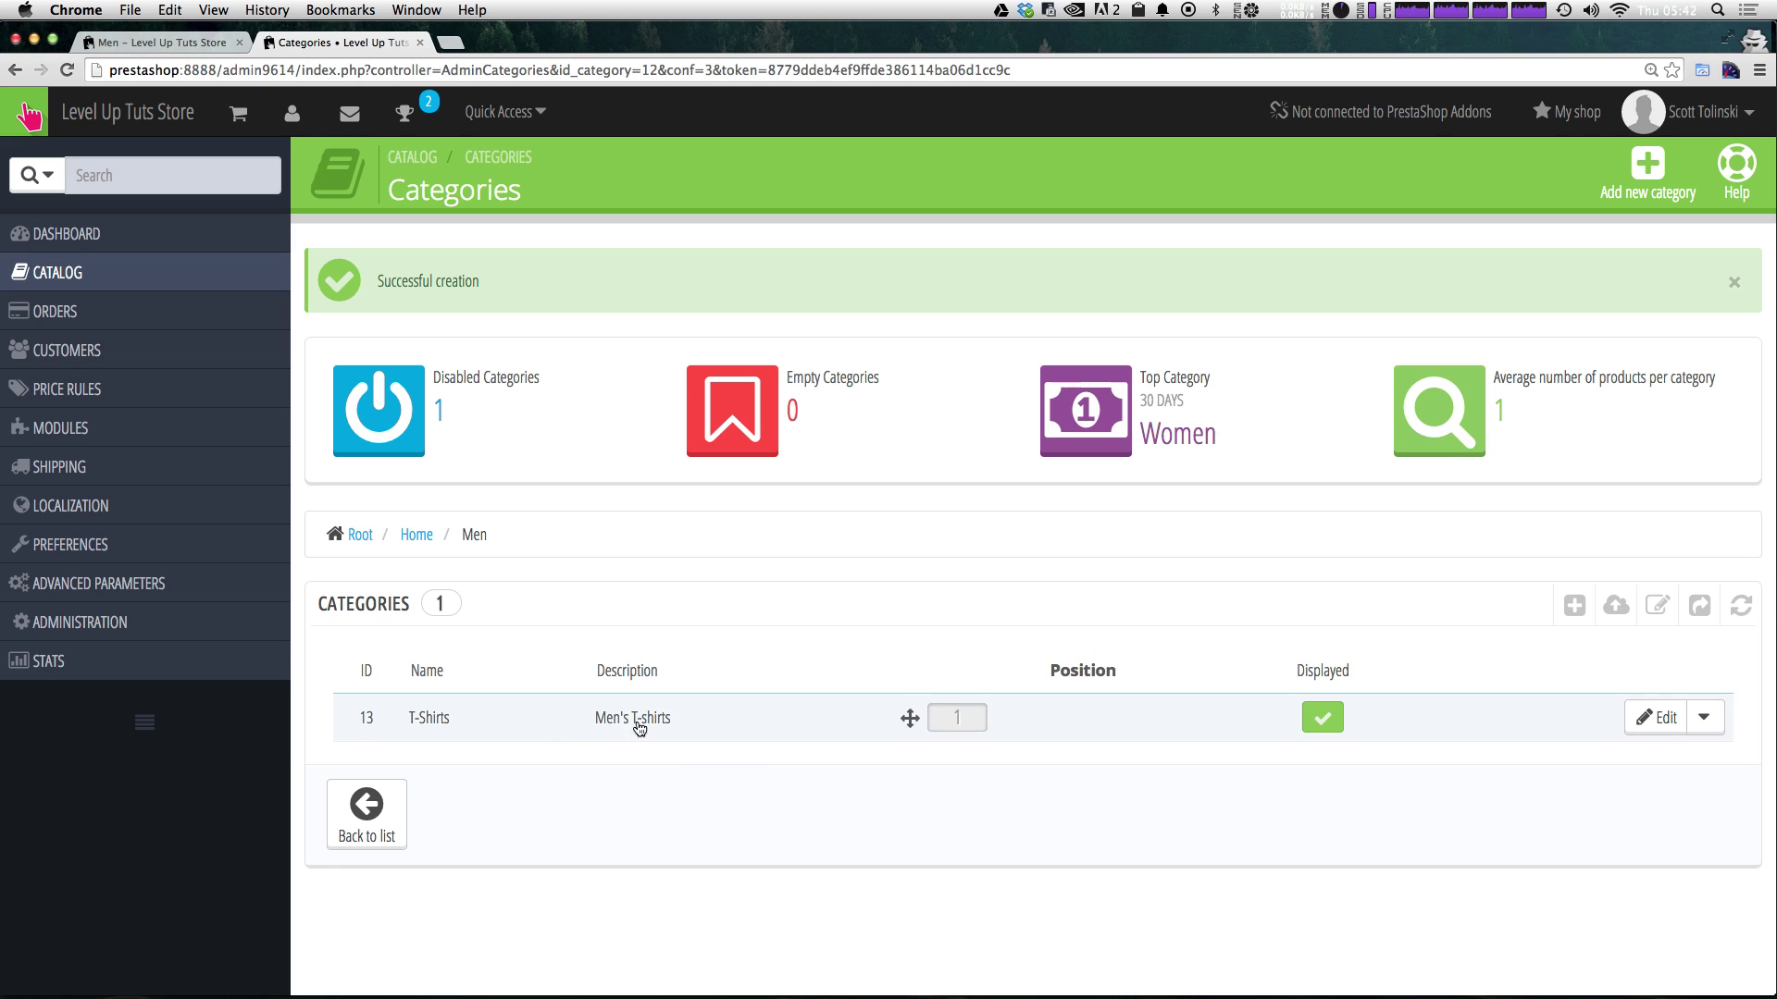
left_click(188, 43)
- Reload the storefront and check the Men and Women dropdowns for the new T-Shirts entry
key("super+r")
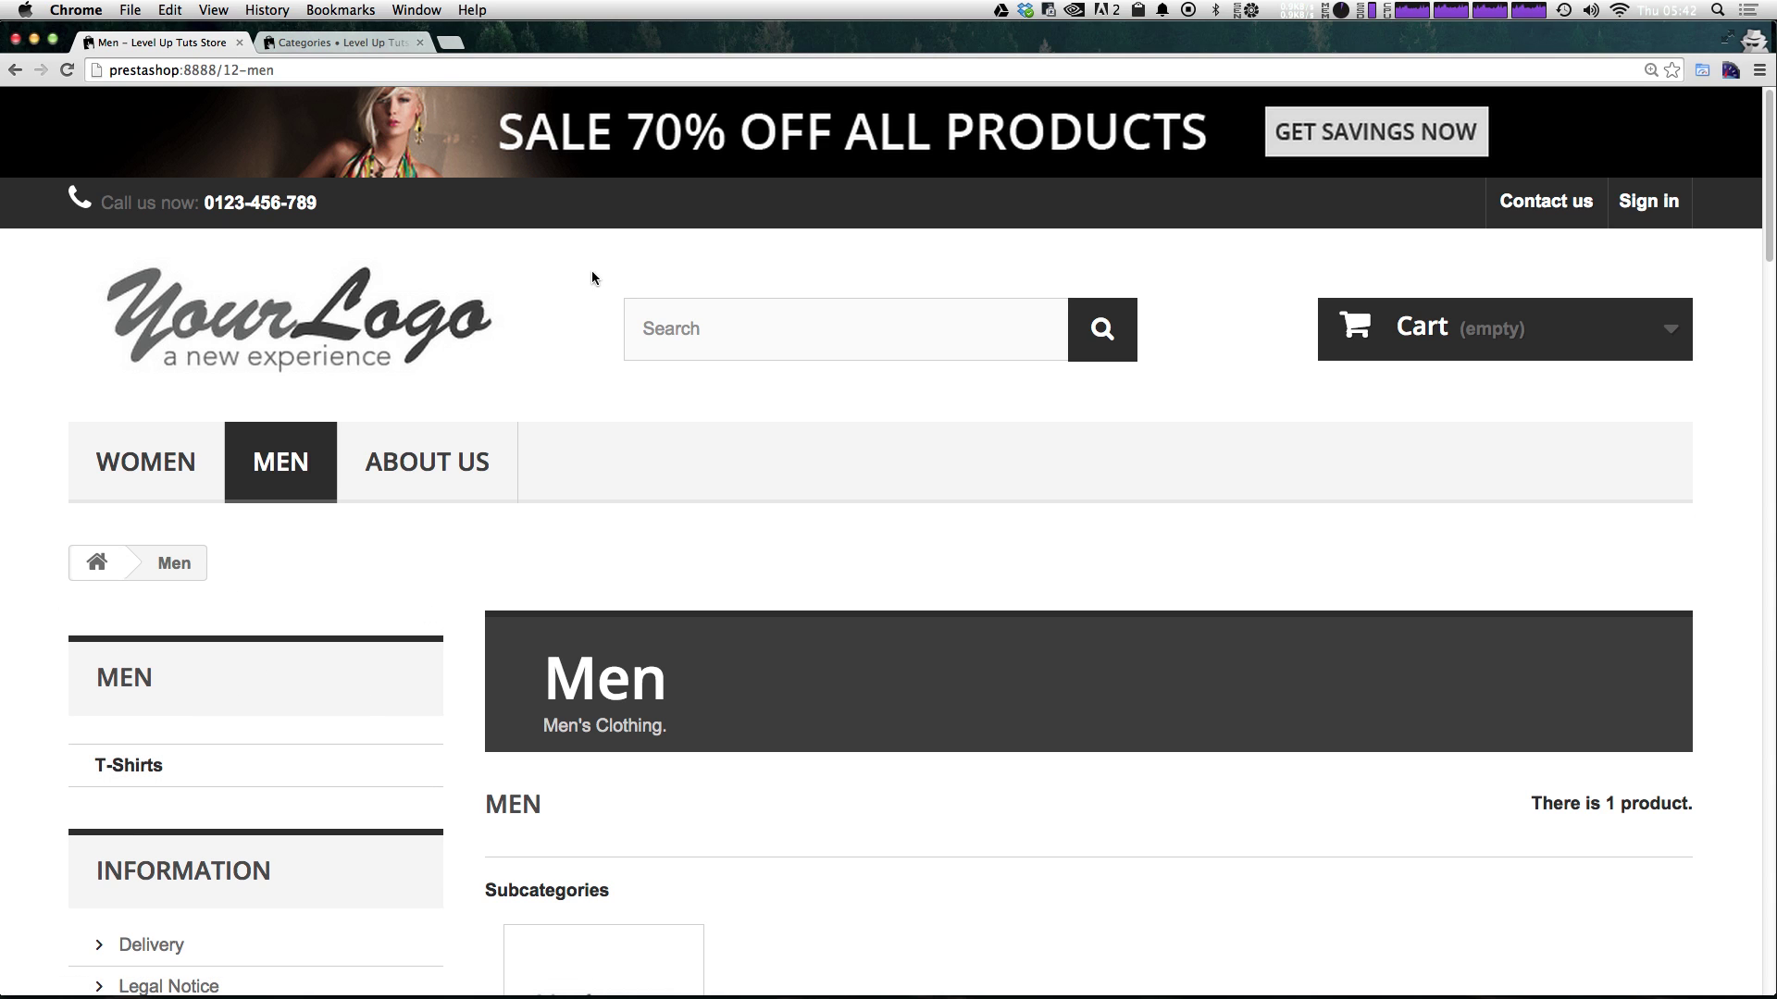
mouse_move(261, 472)
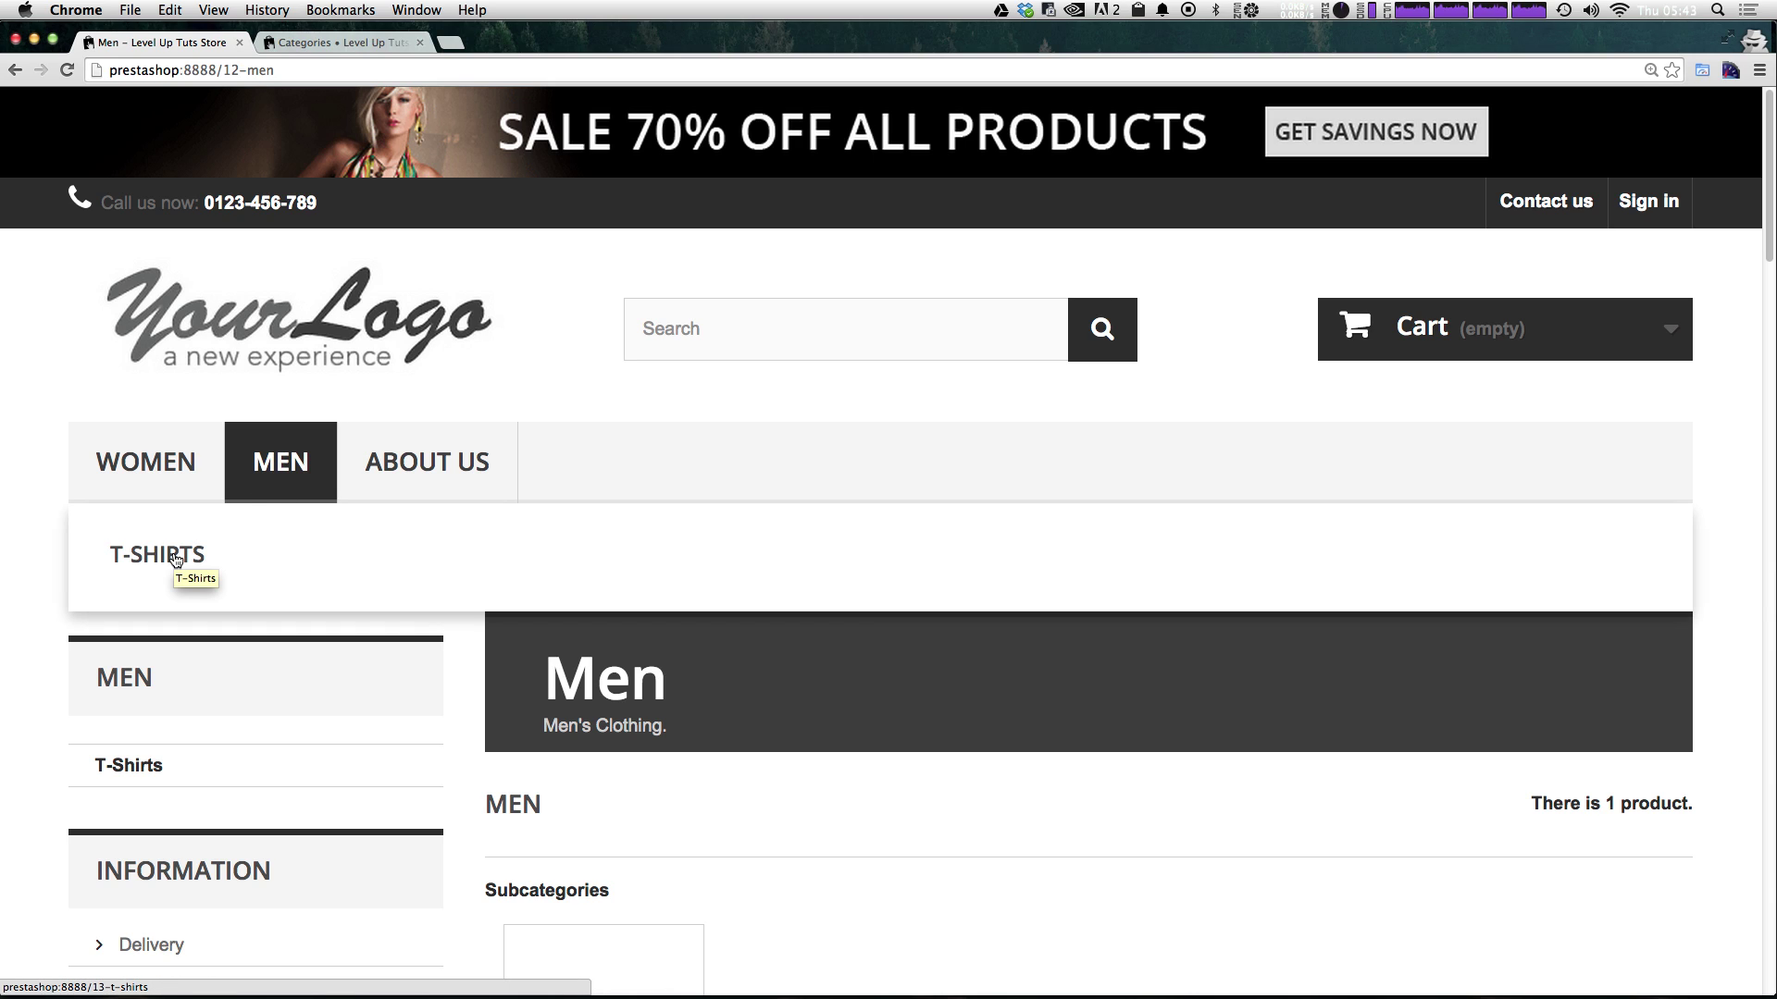
mouse_move(164, 498)
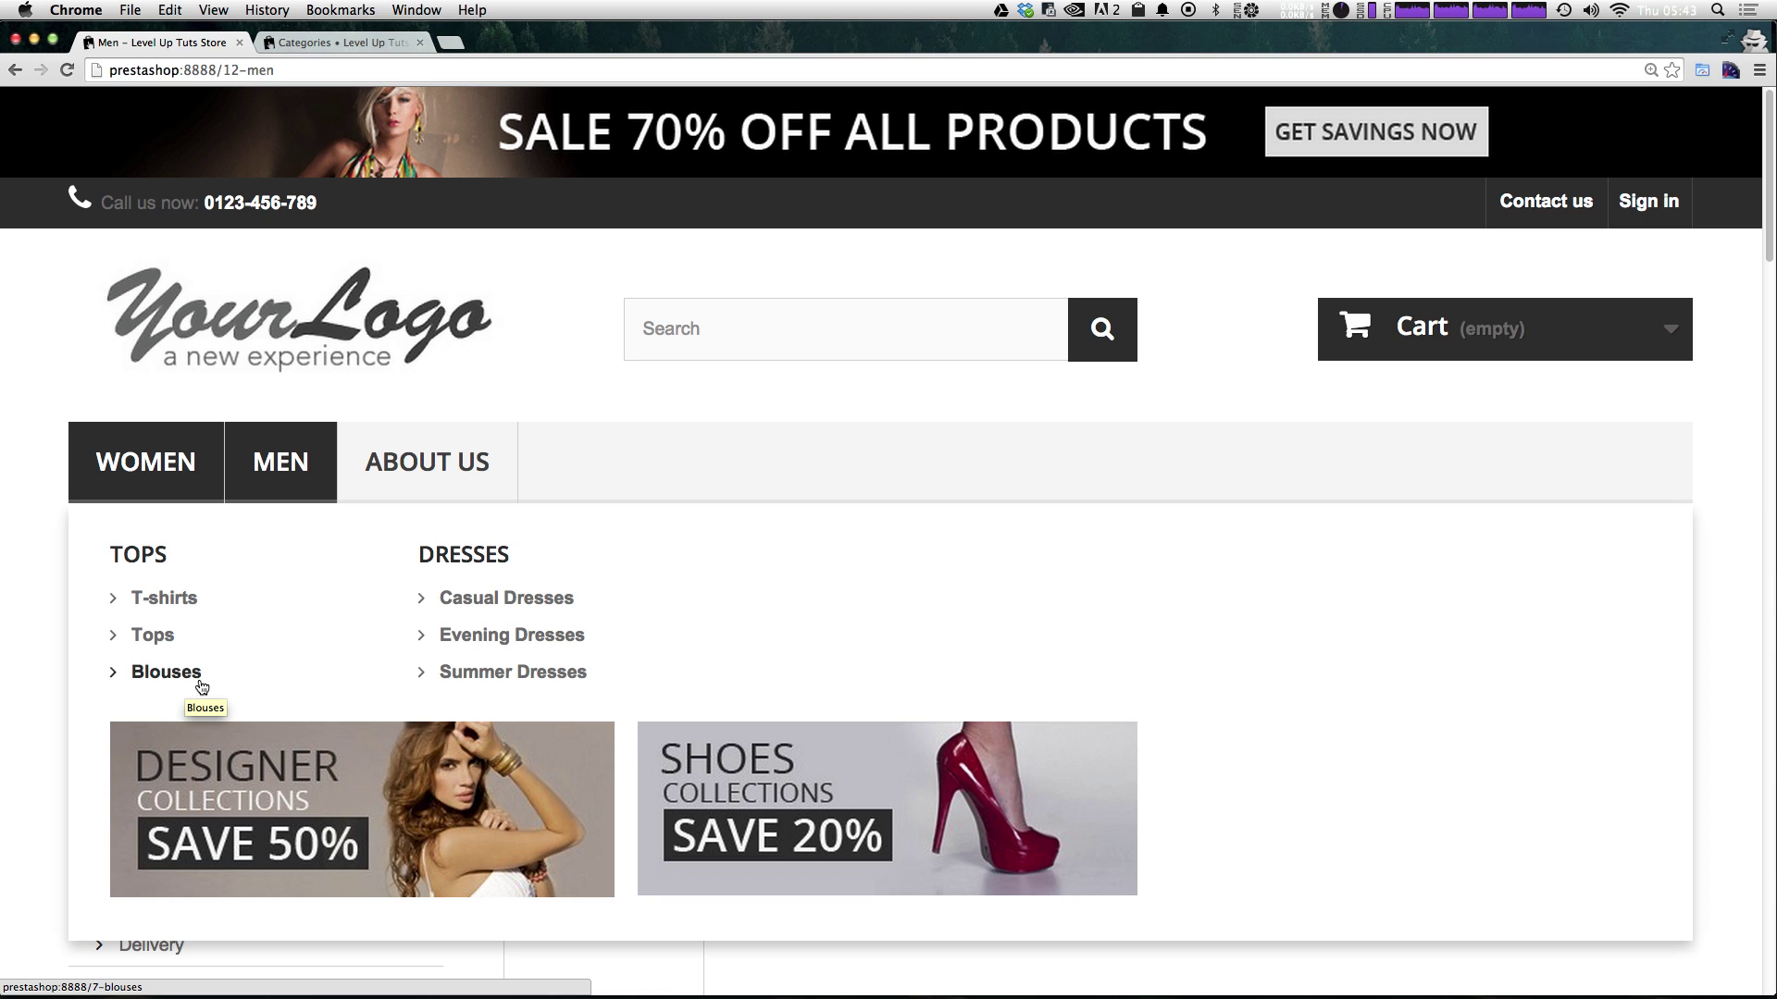
mouse_move(241, 440)
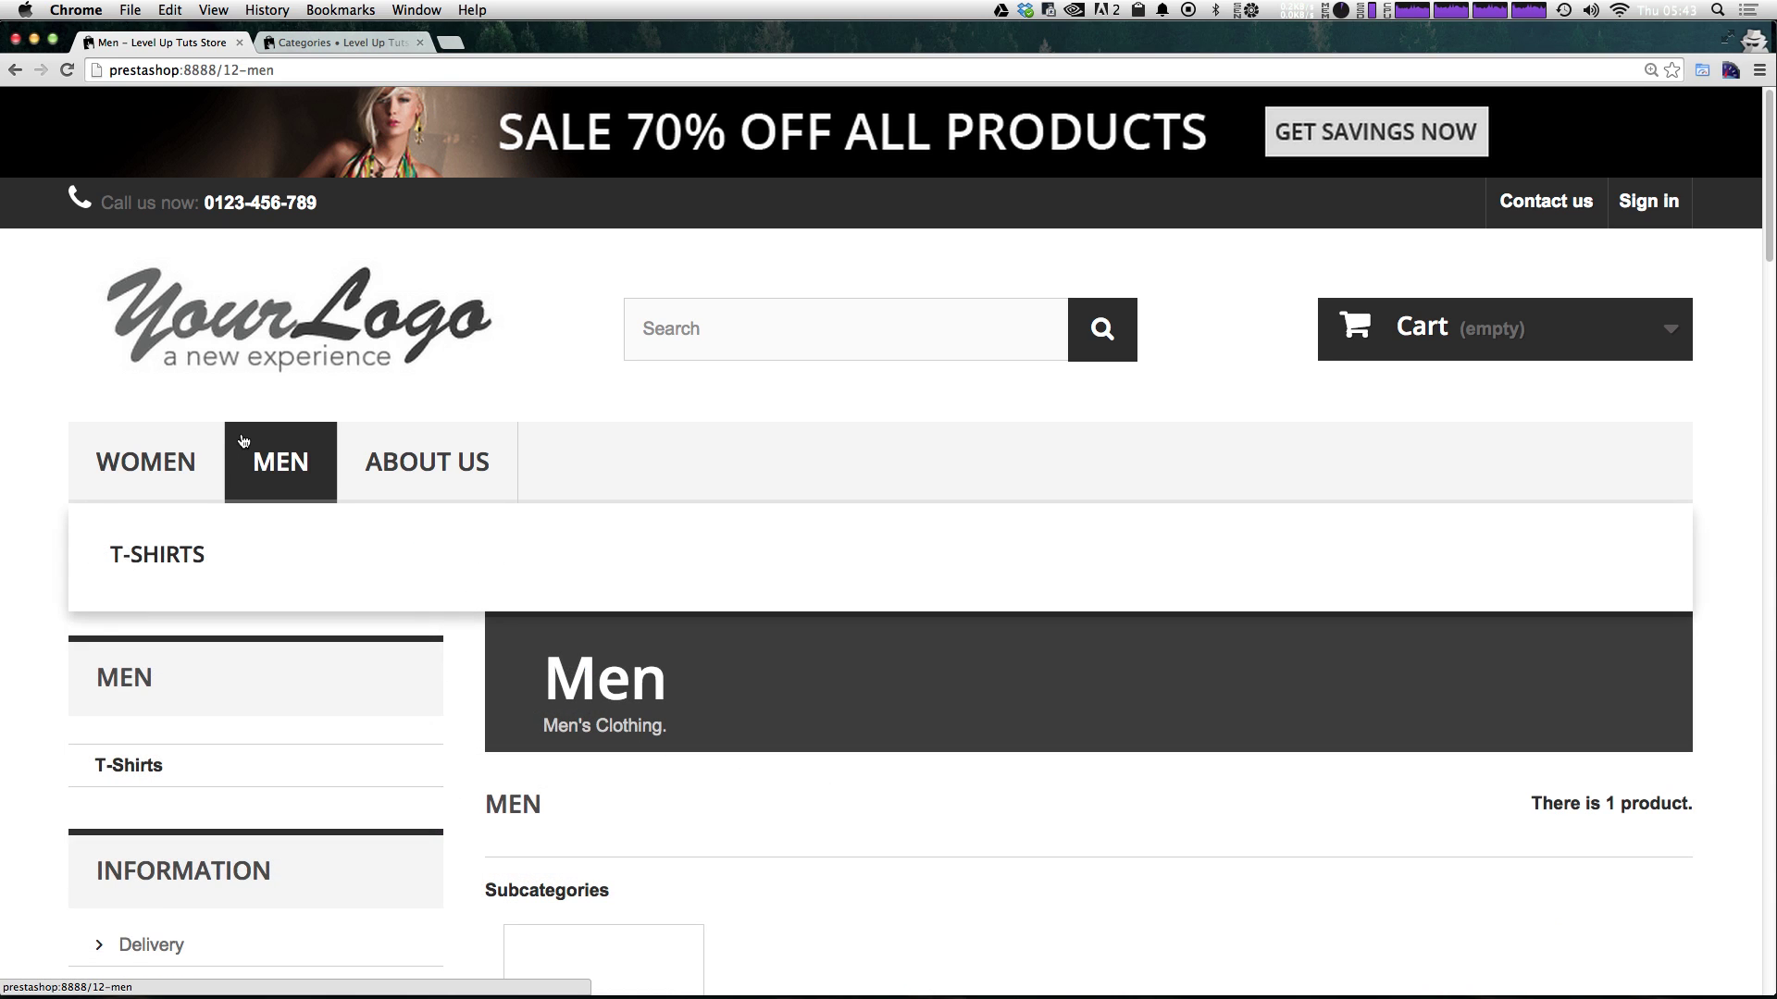